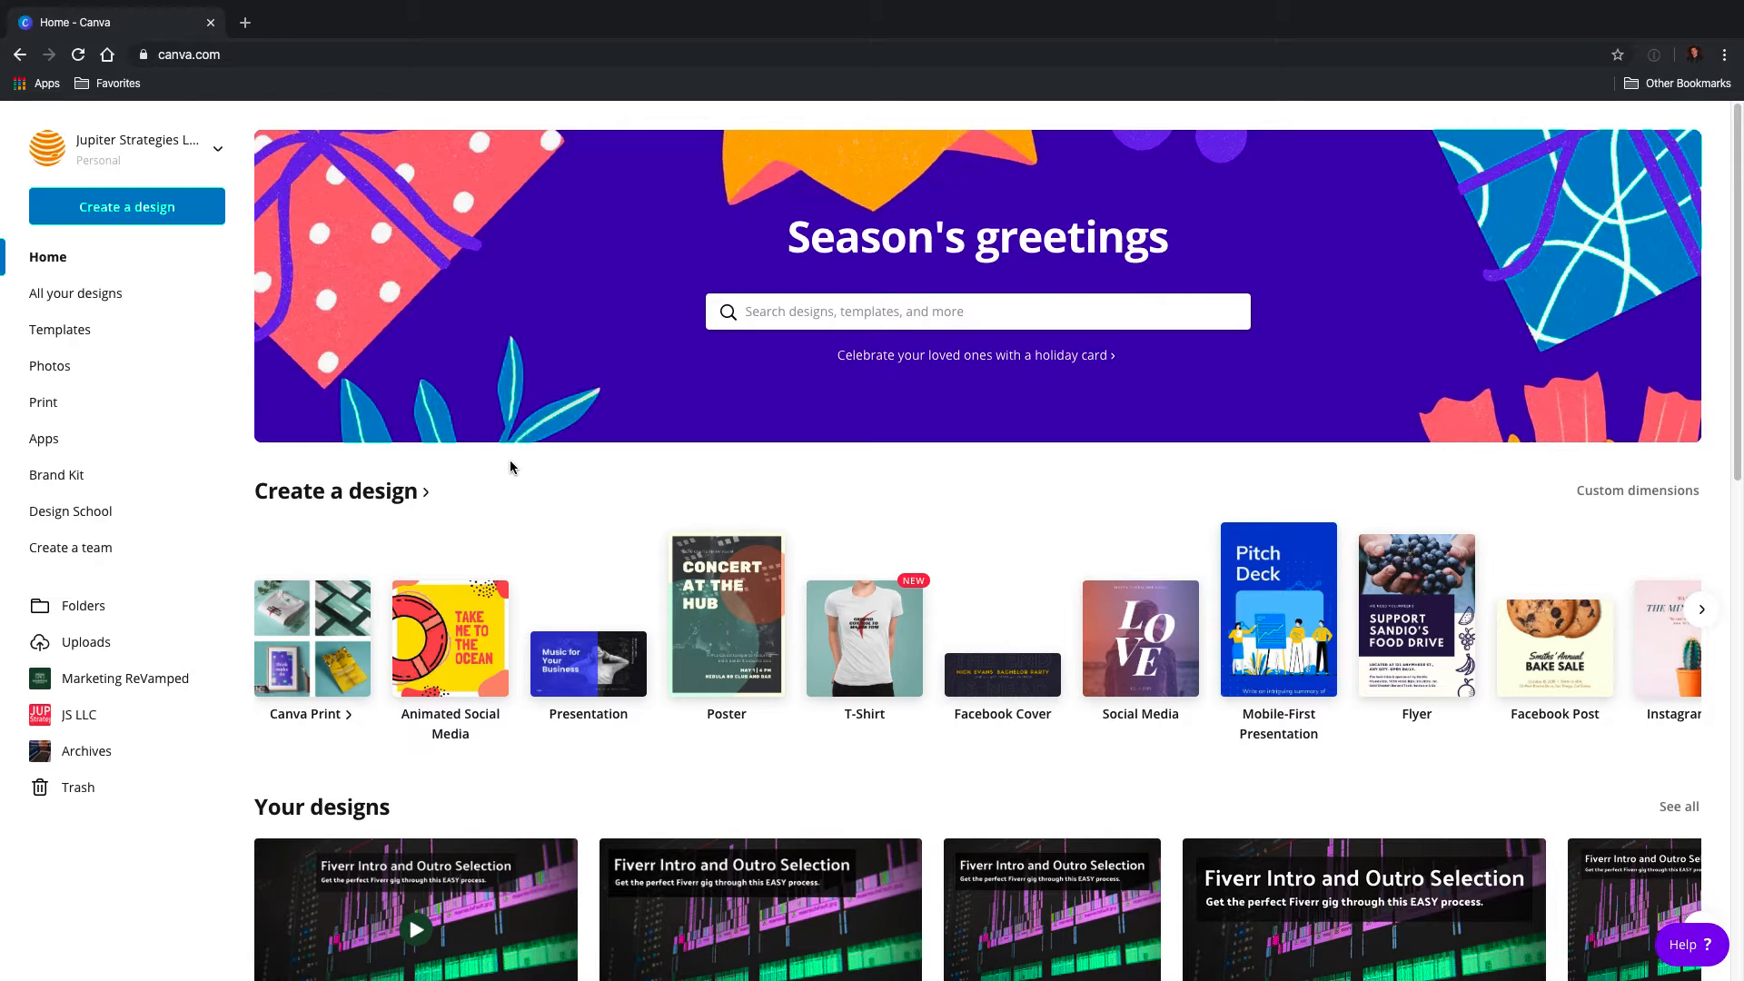
Open the full list of your designs and create a new custom design measuring 1920 × 1080 px.
scroll(536, 536, down, 3)
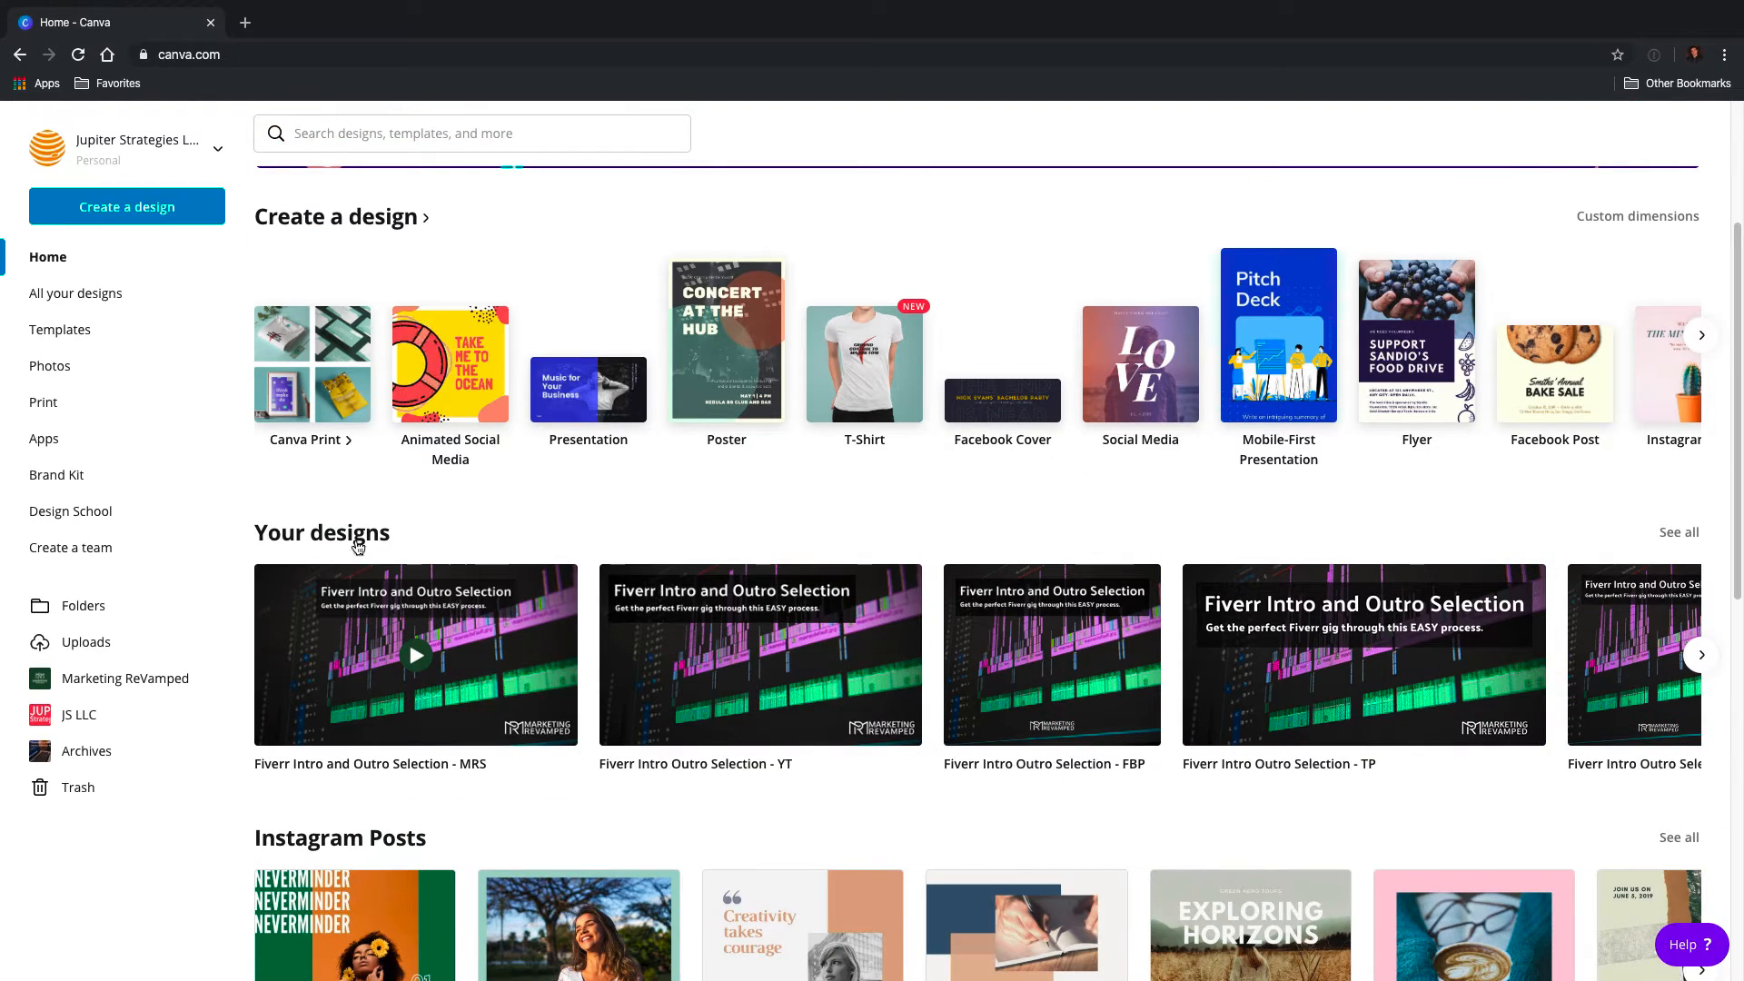
click(358, 545)
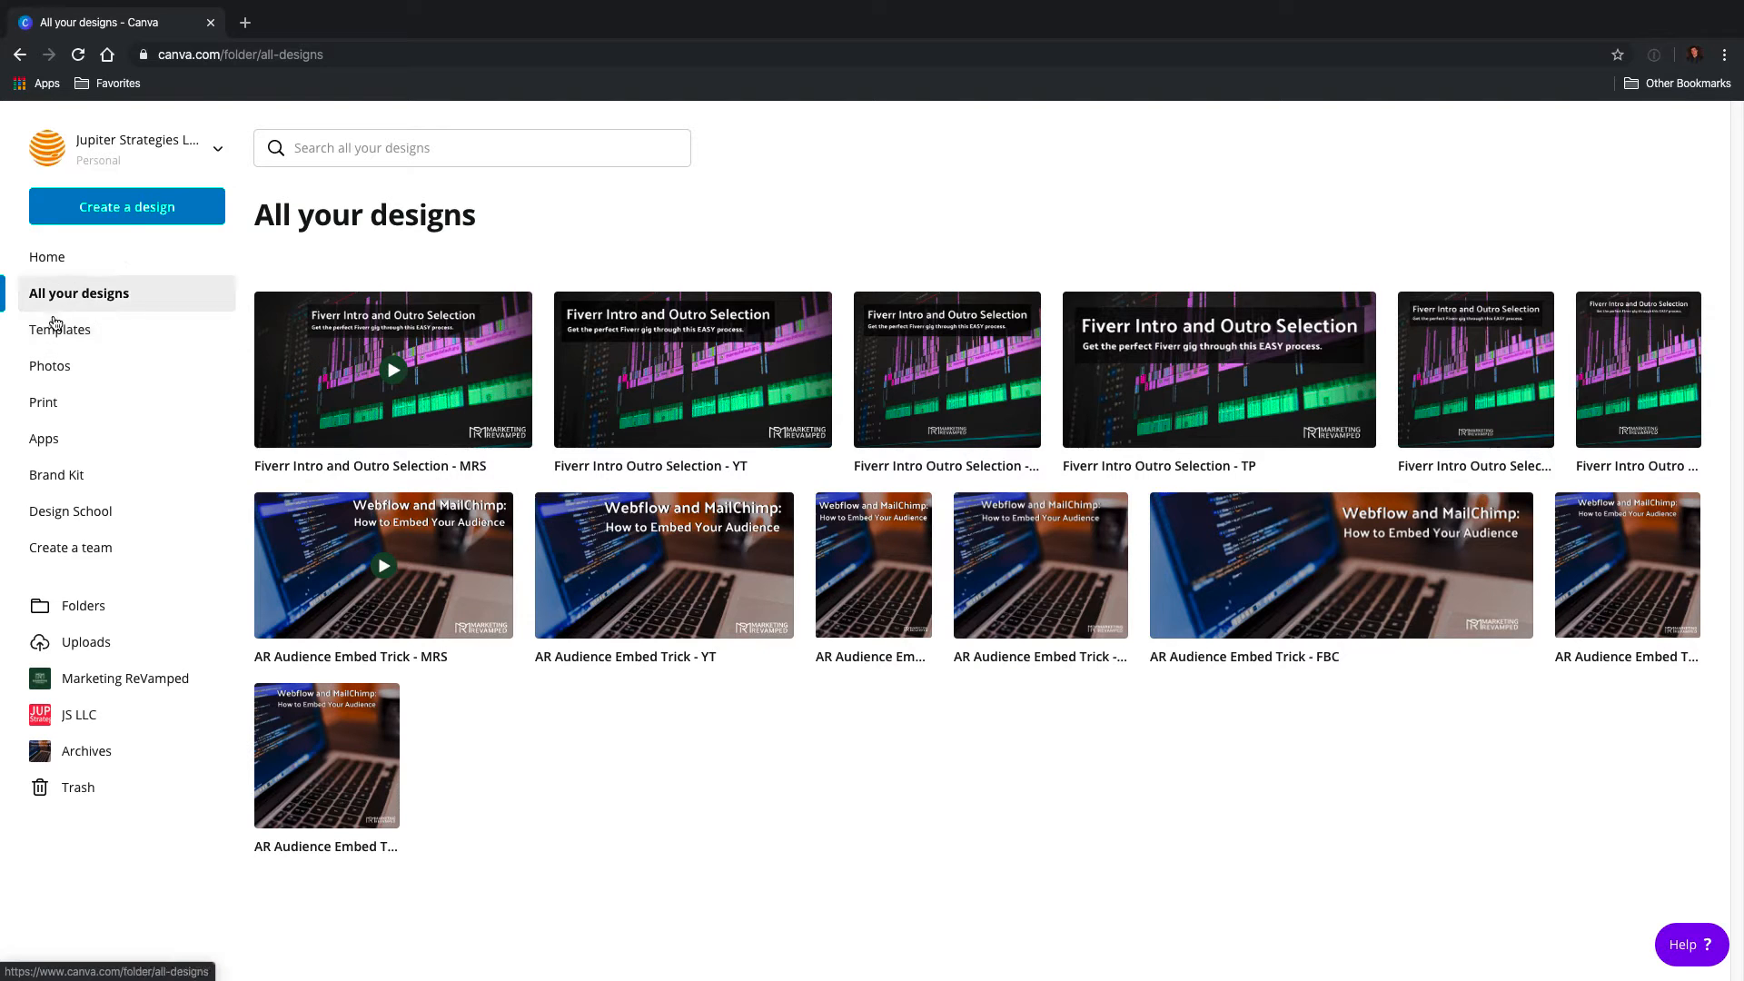
click(120, 216)
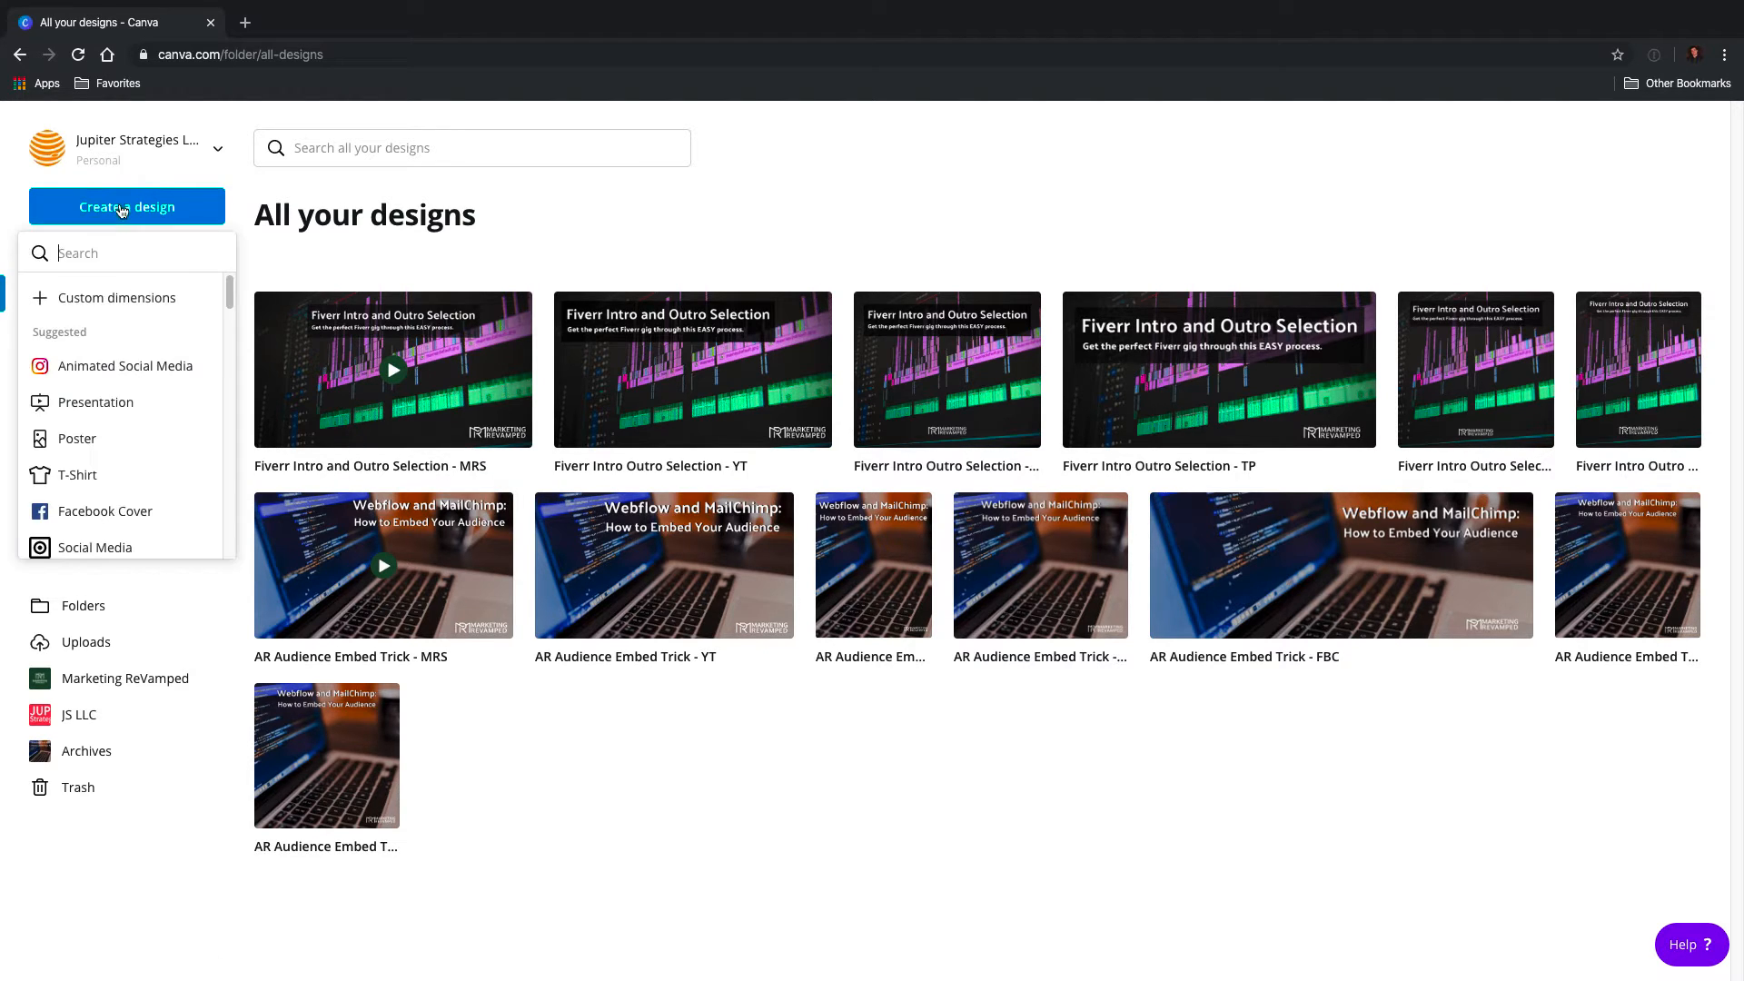
click(114, 313)
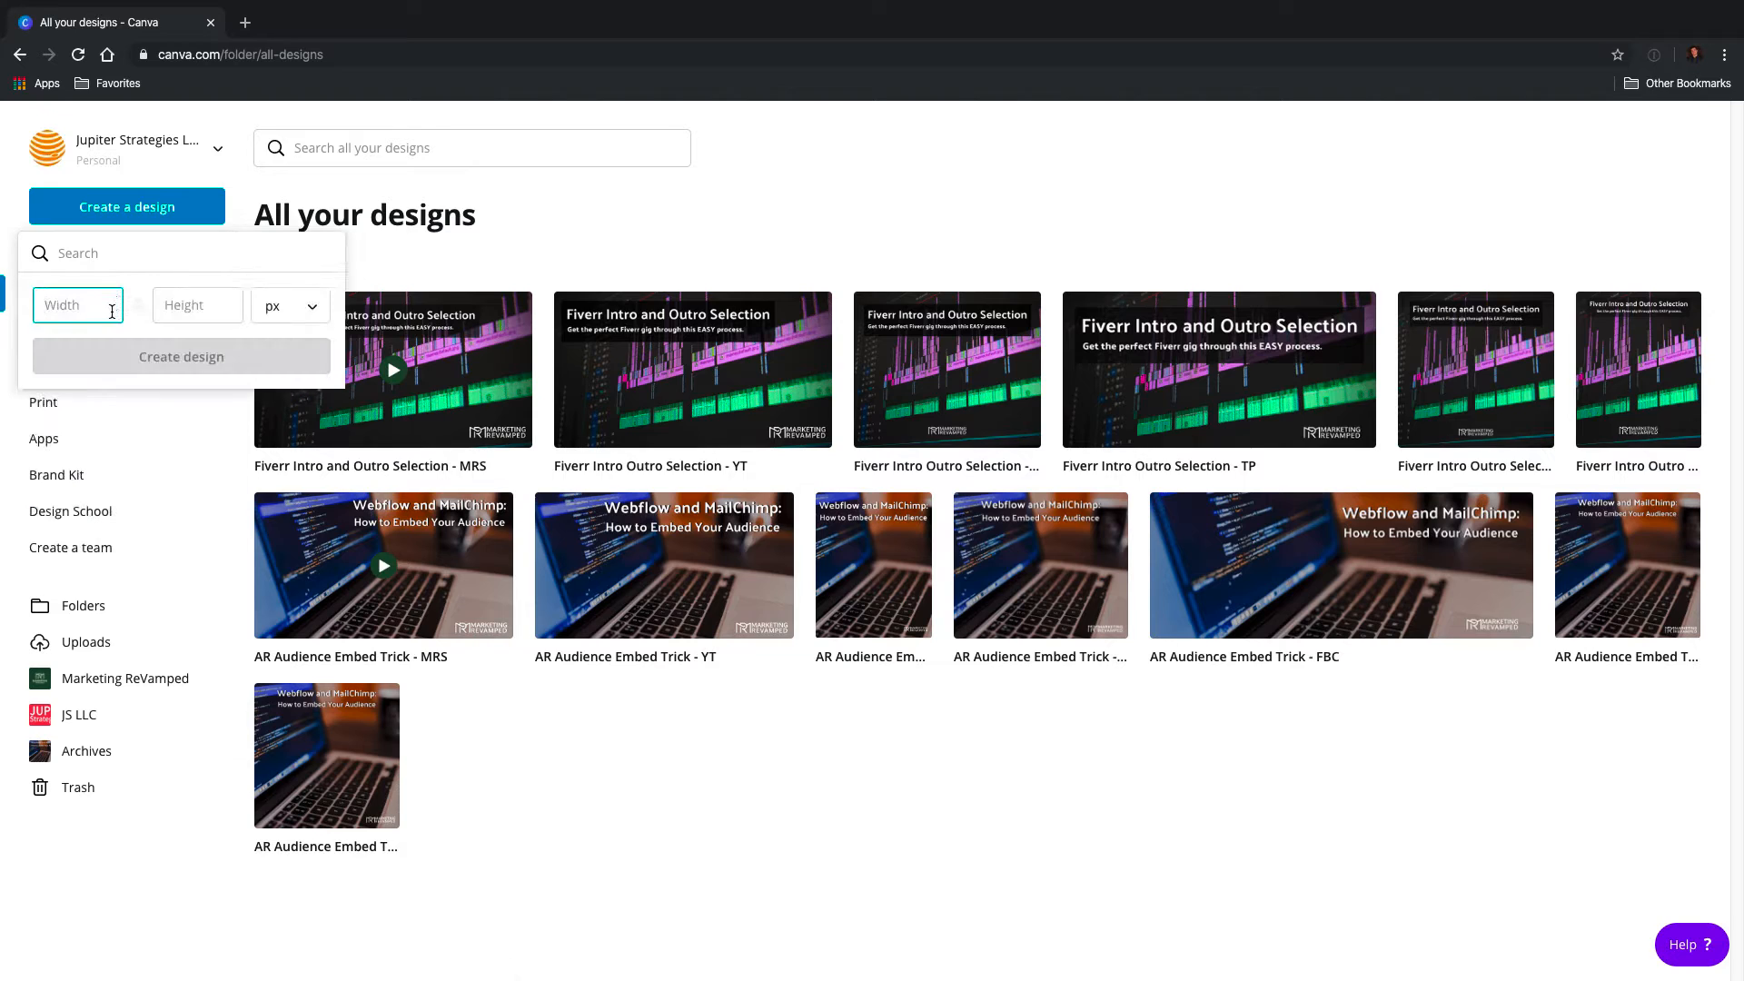
text(1920)
key(Tab)
text(1080)
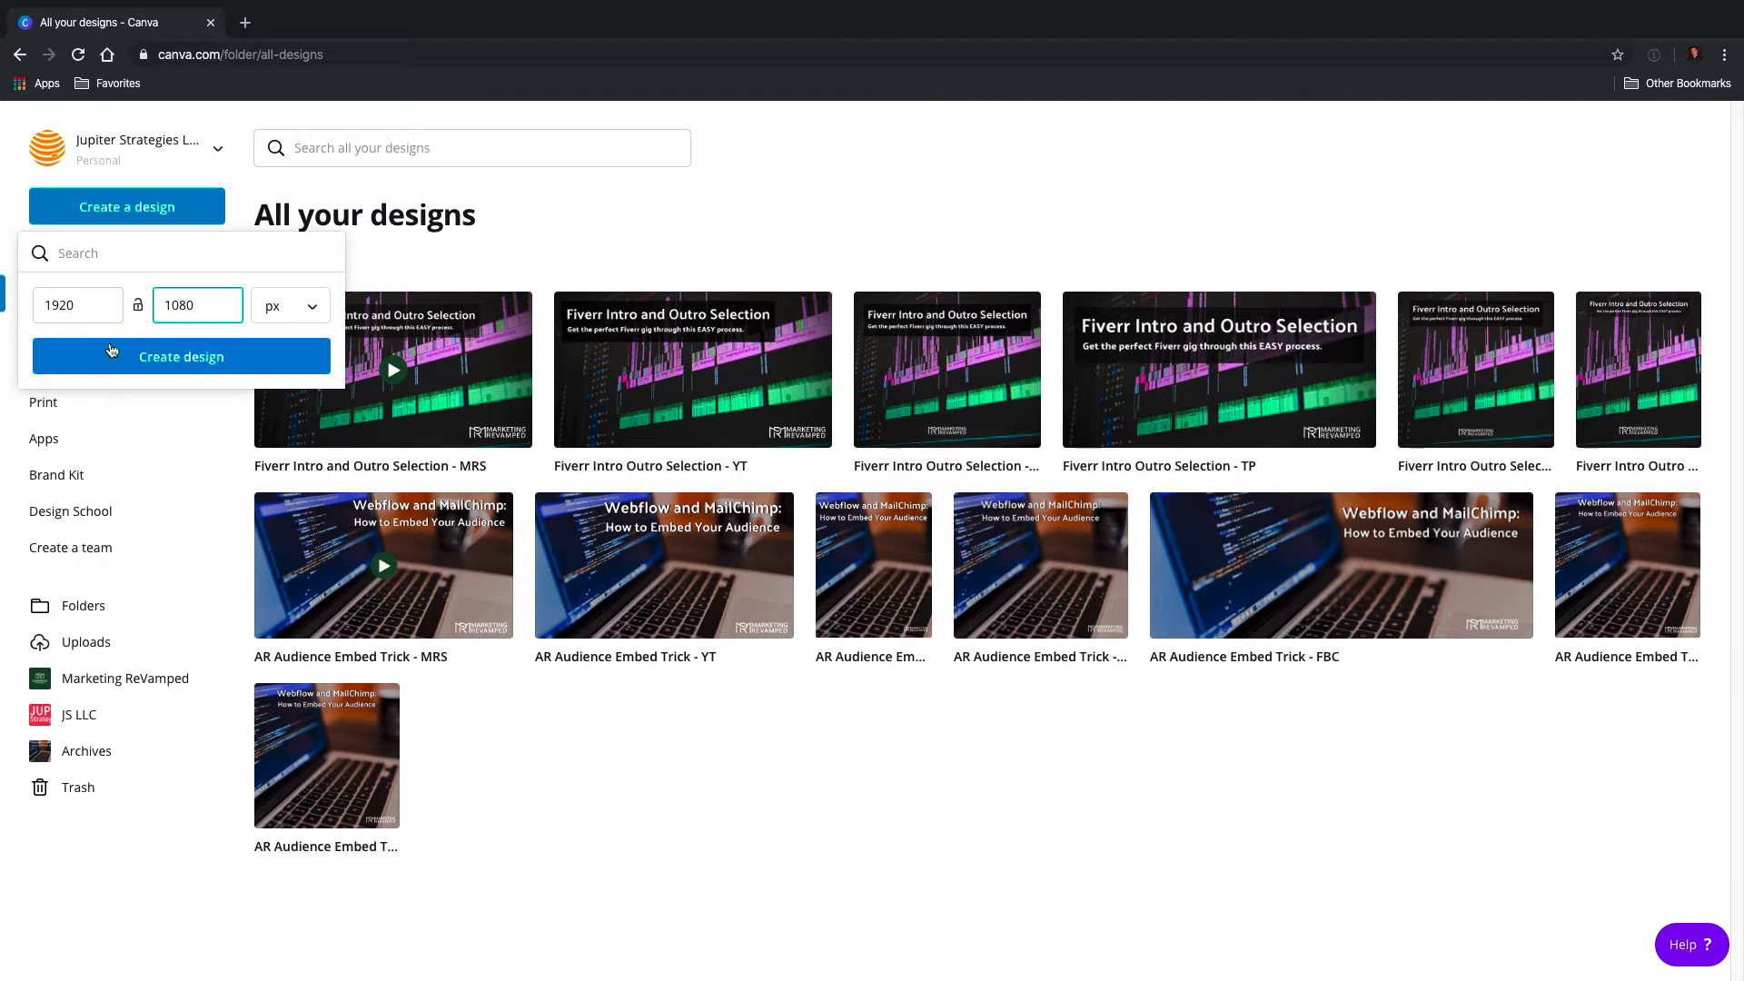
click(152, 349)
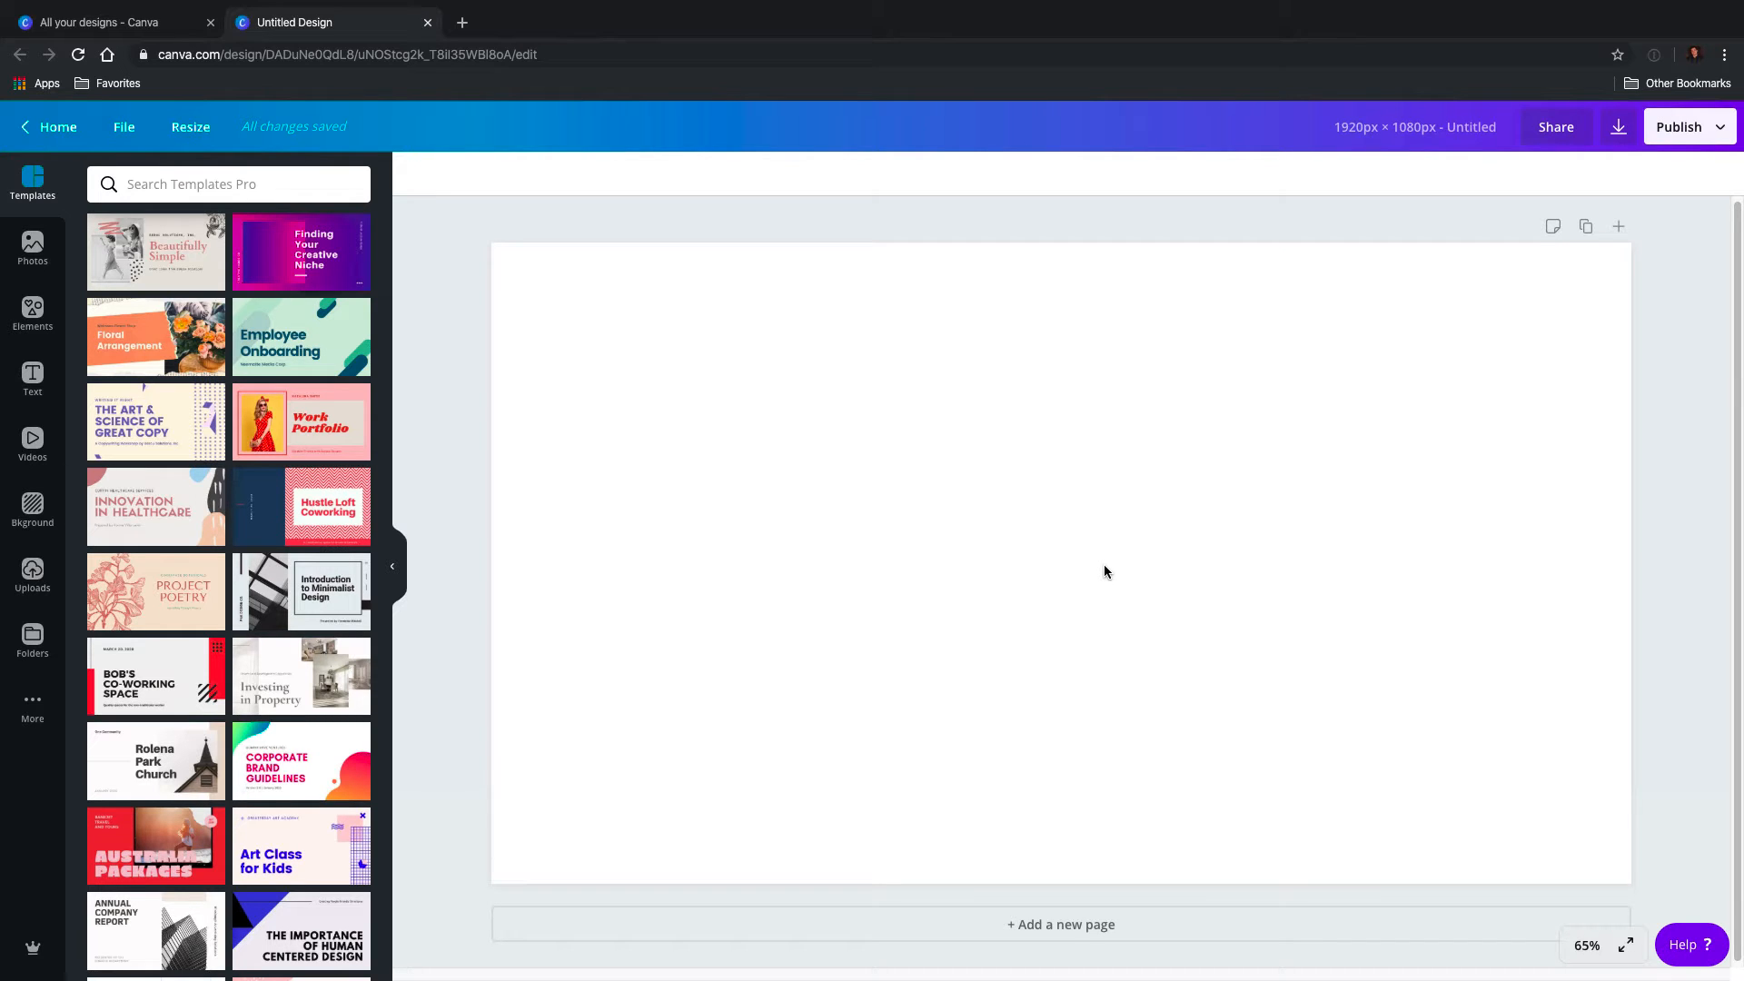
Browse the available templates for the blank design and return to the start of the list.
scroll(273, 545, down, 5)
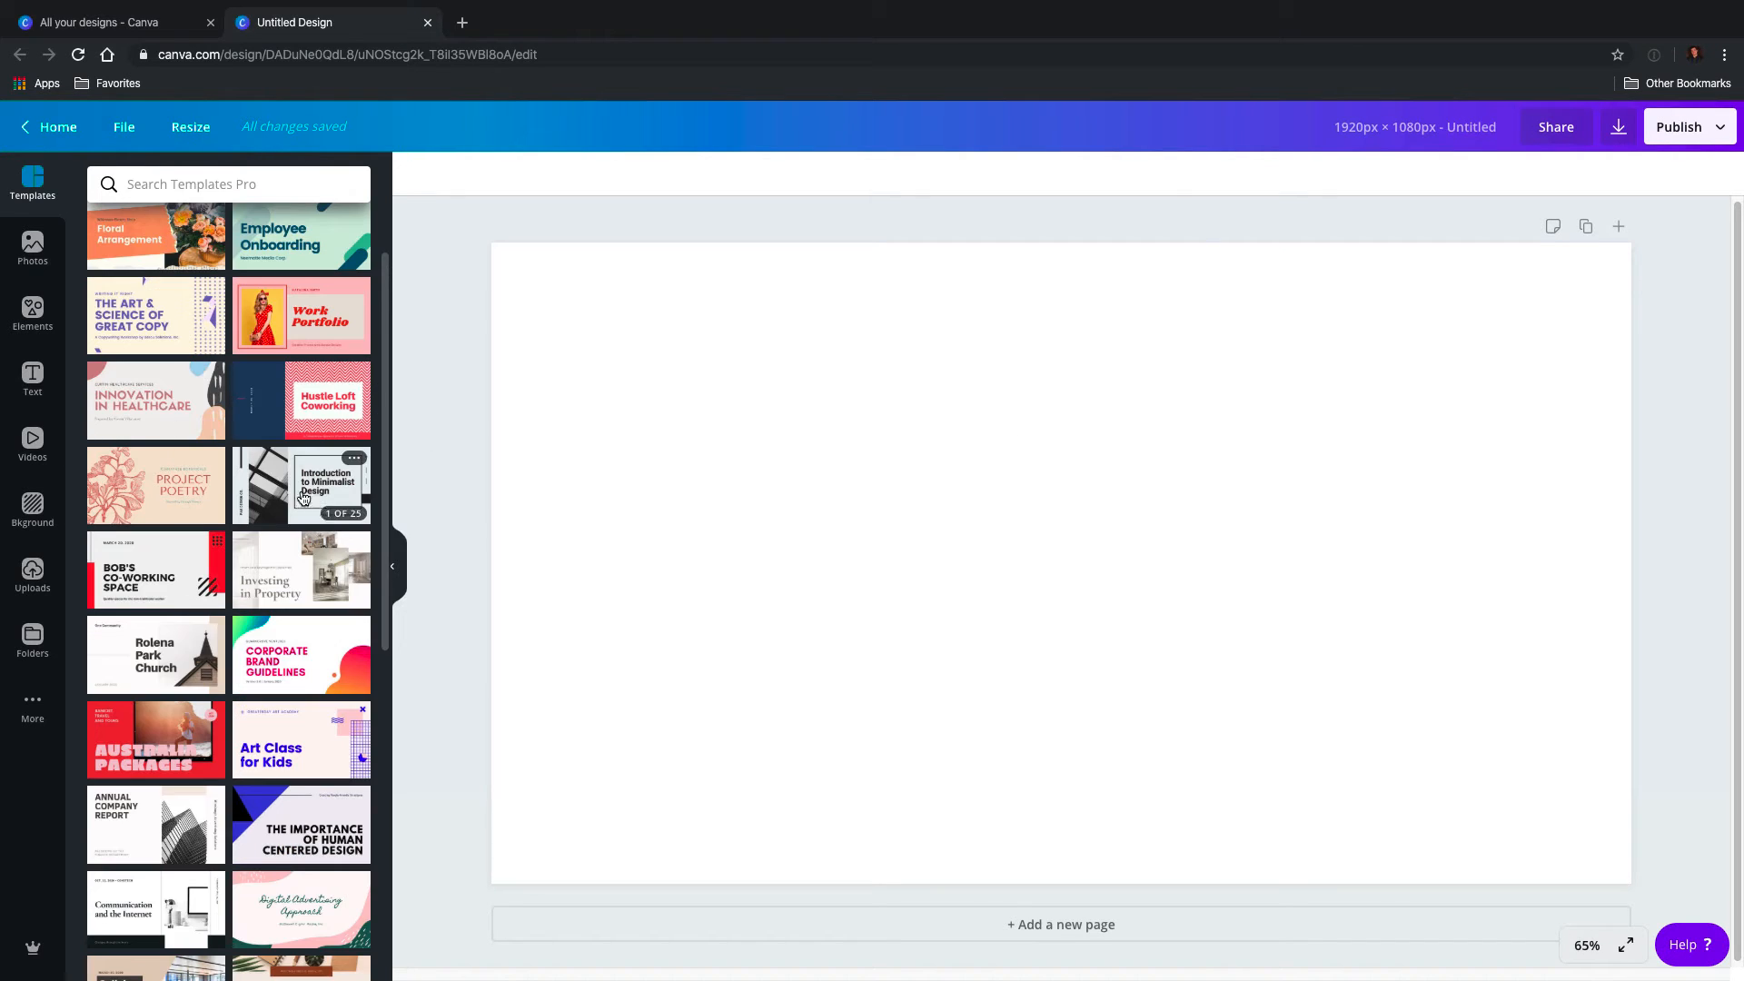
scroll(251, 548, down, 15)
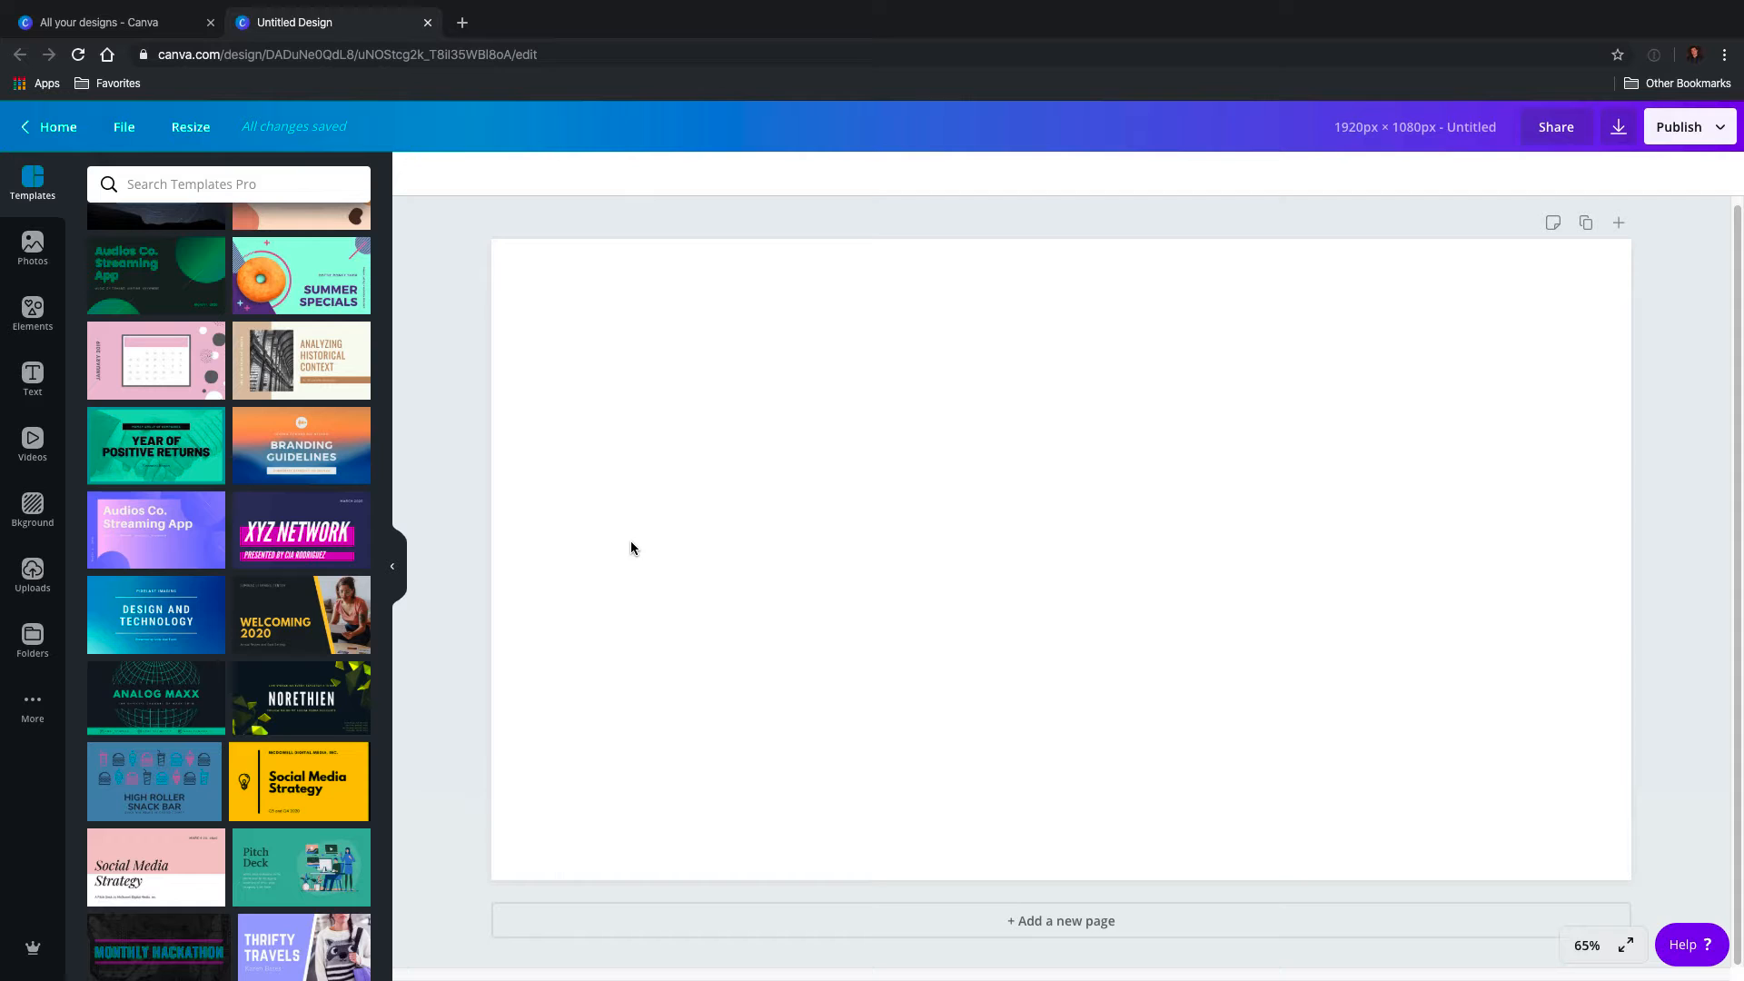
scroll(320, 622, down, 4)
scroll(321, 621, down, 2)
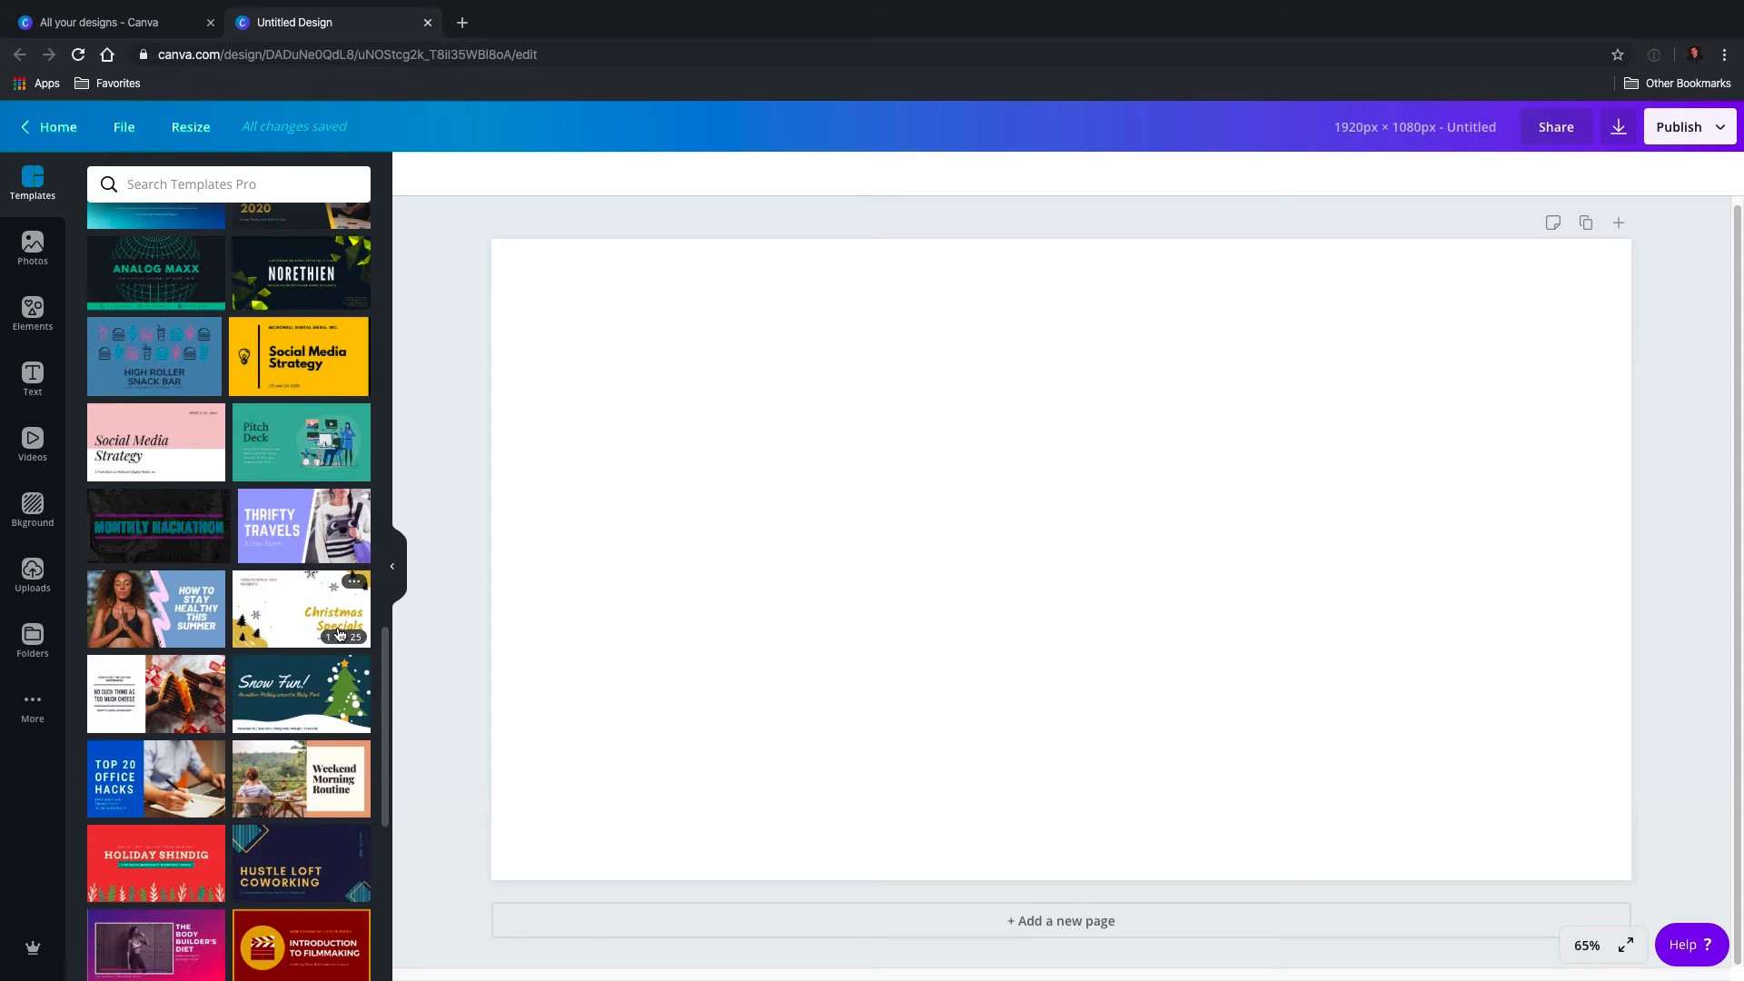
scroll(205, 627, down, 10)
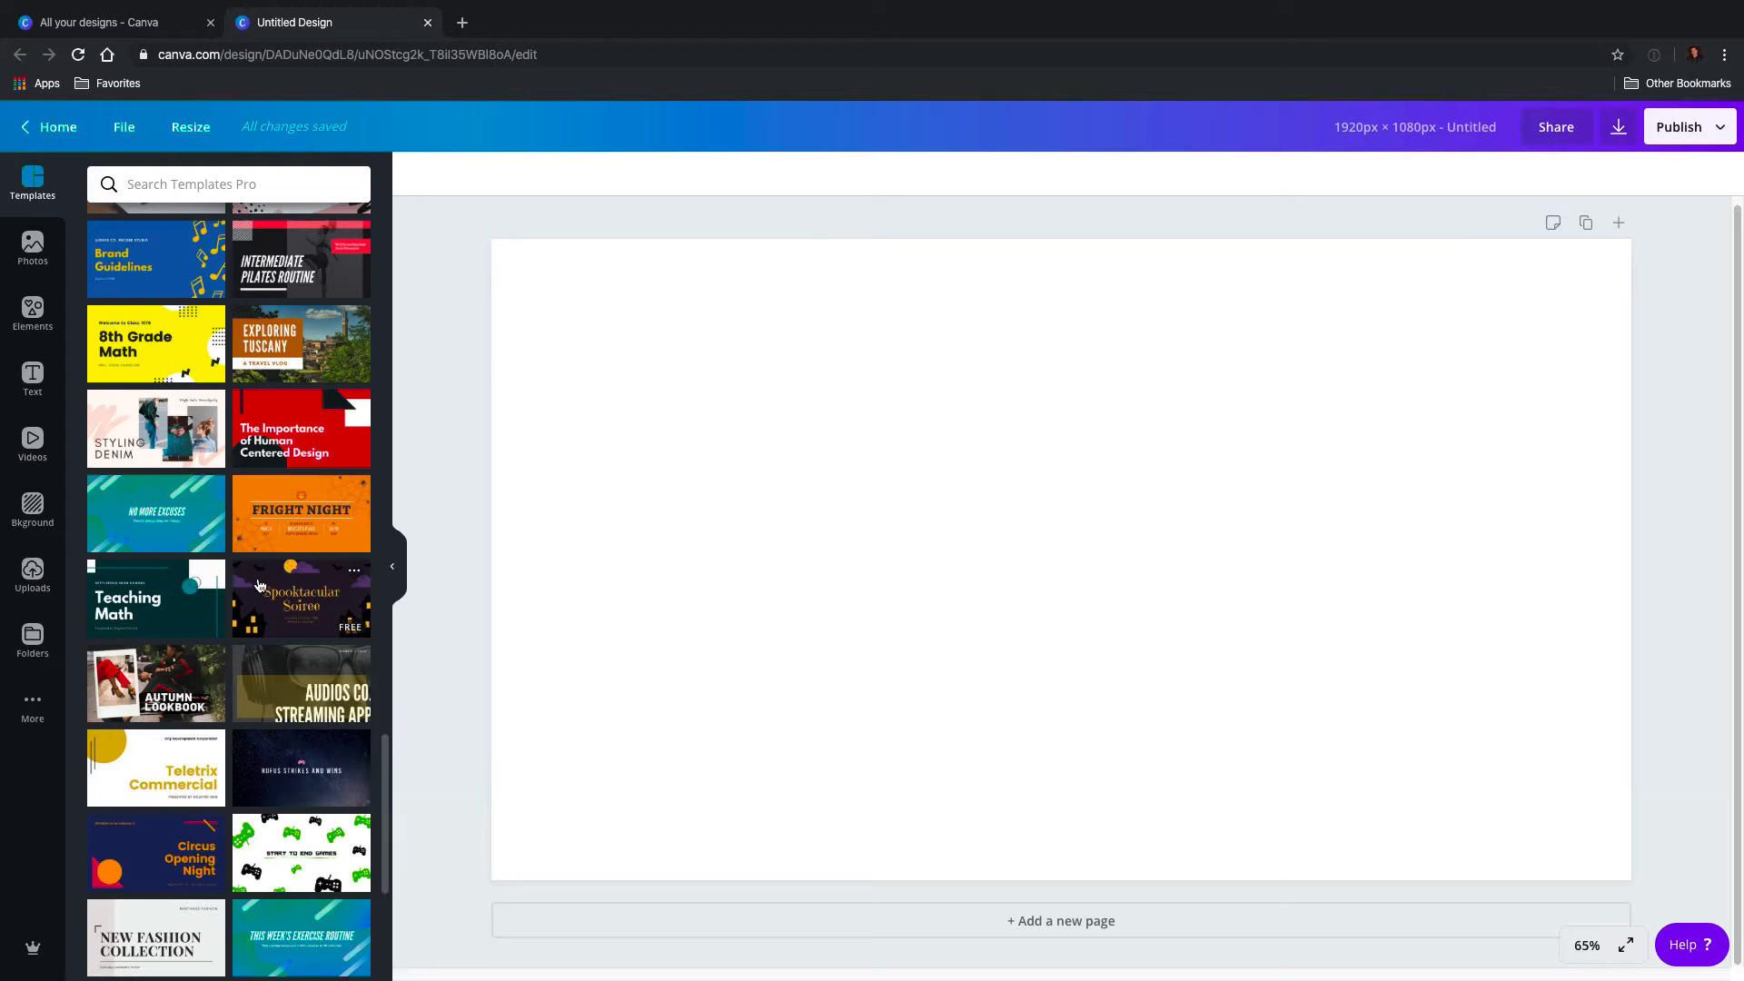
scroll(251, 587, down, 5)
scroll(251, 587, down, 3)
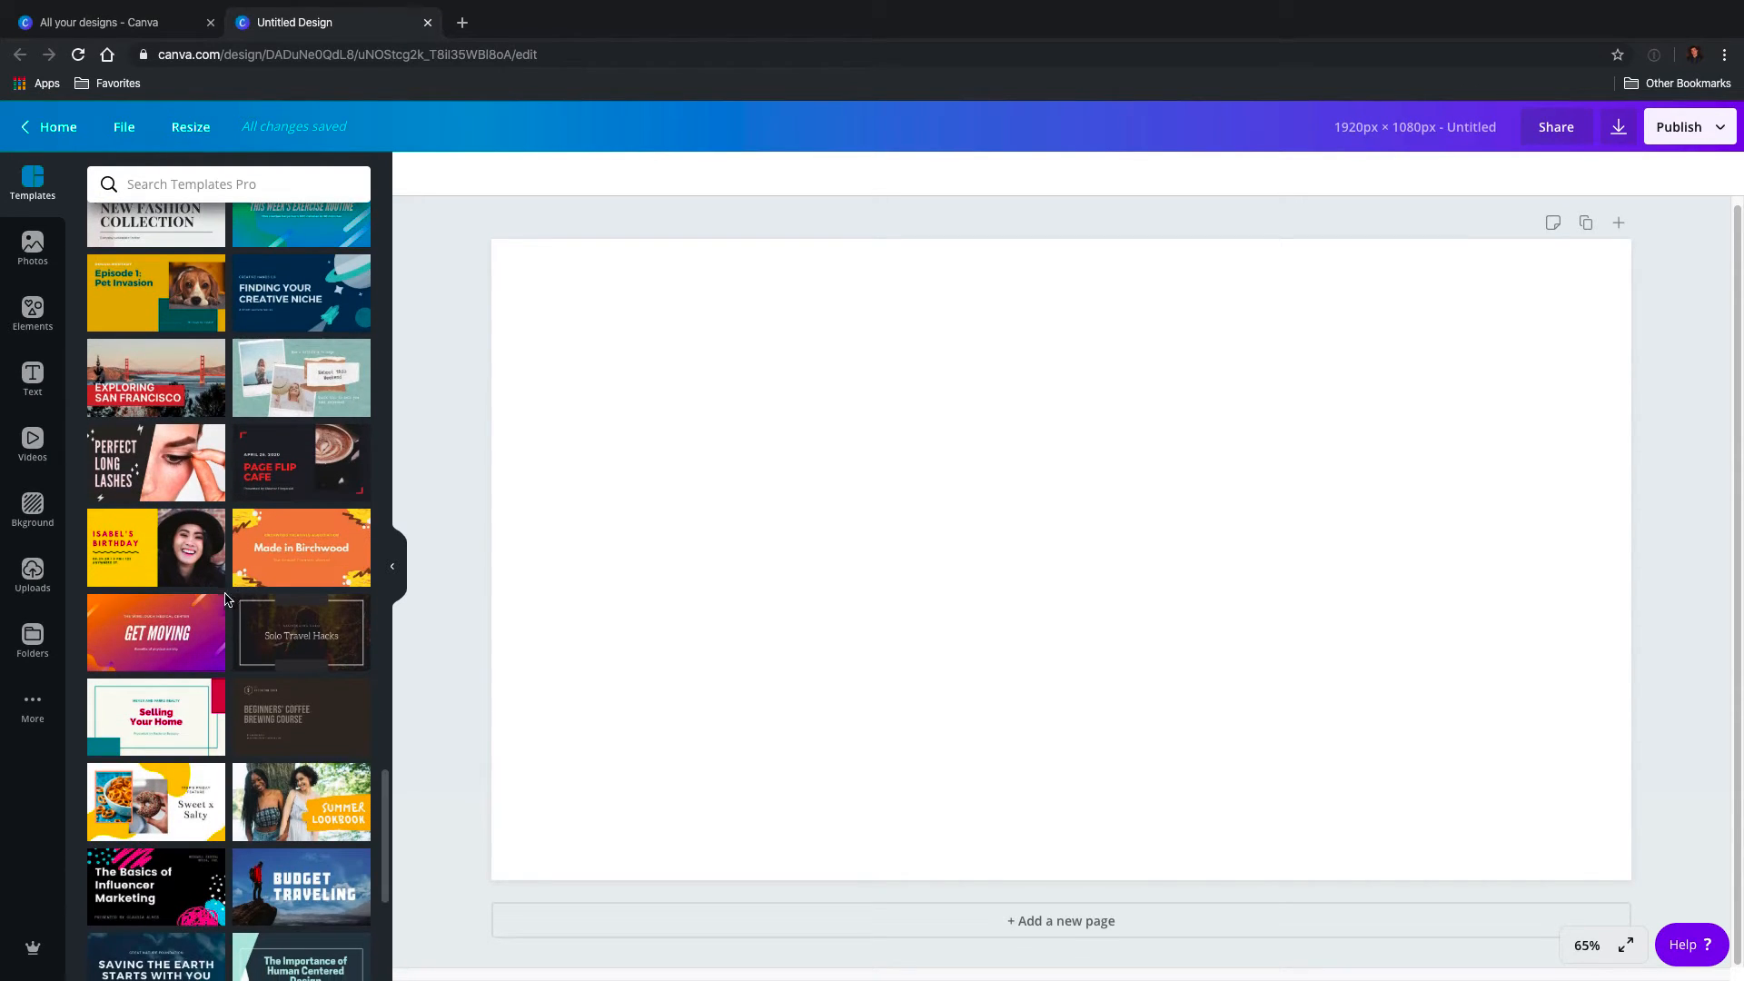
scroll(222, 590, down, 5)
scroll(222, 590, down, 6)
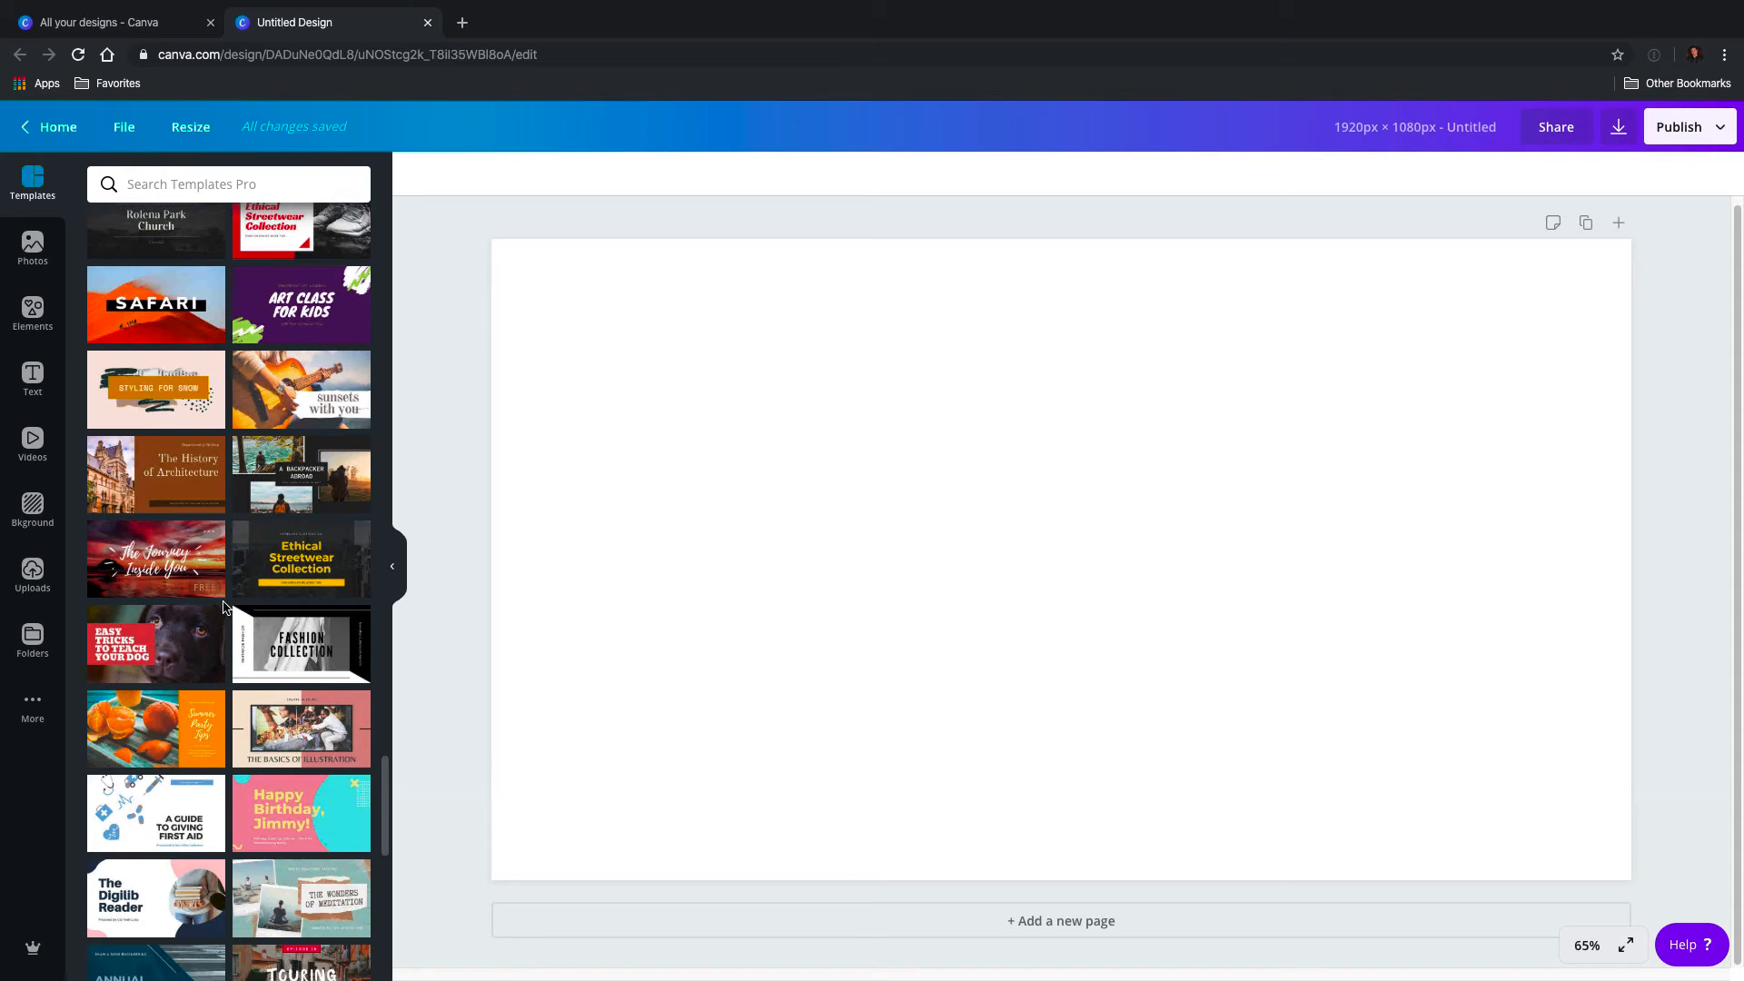
scroll(242, 591, up, 2)
scroll(241, 592, up, 20)
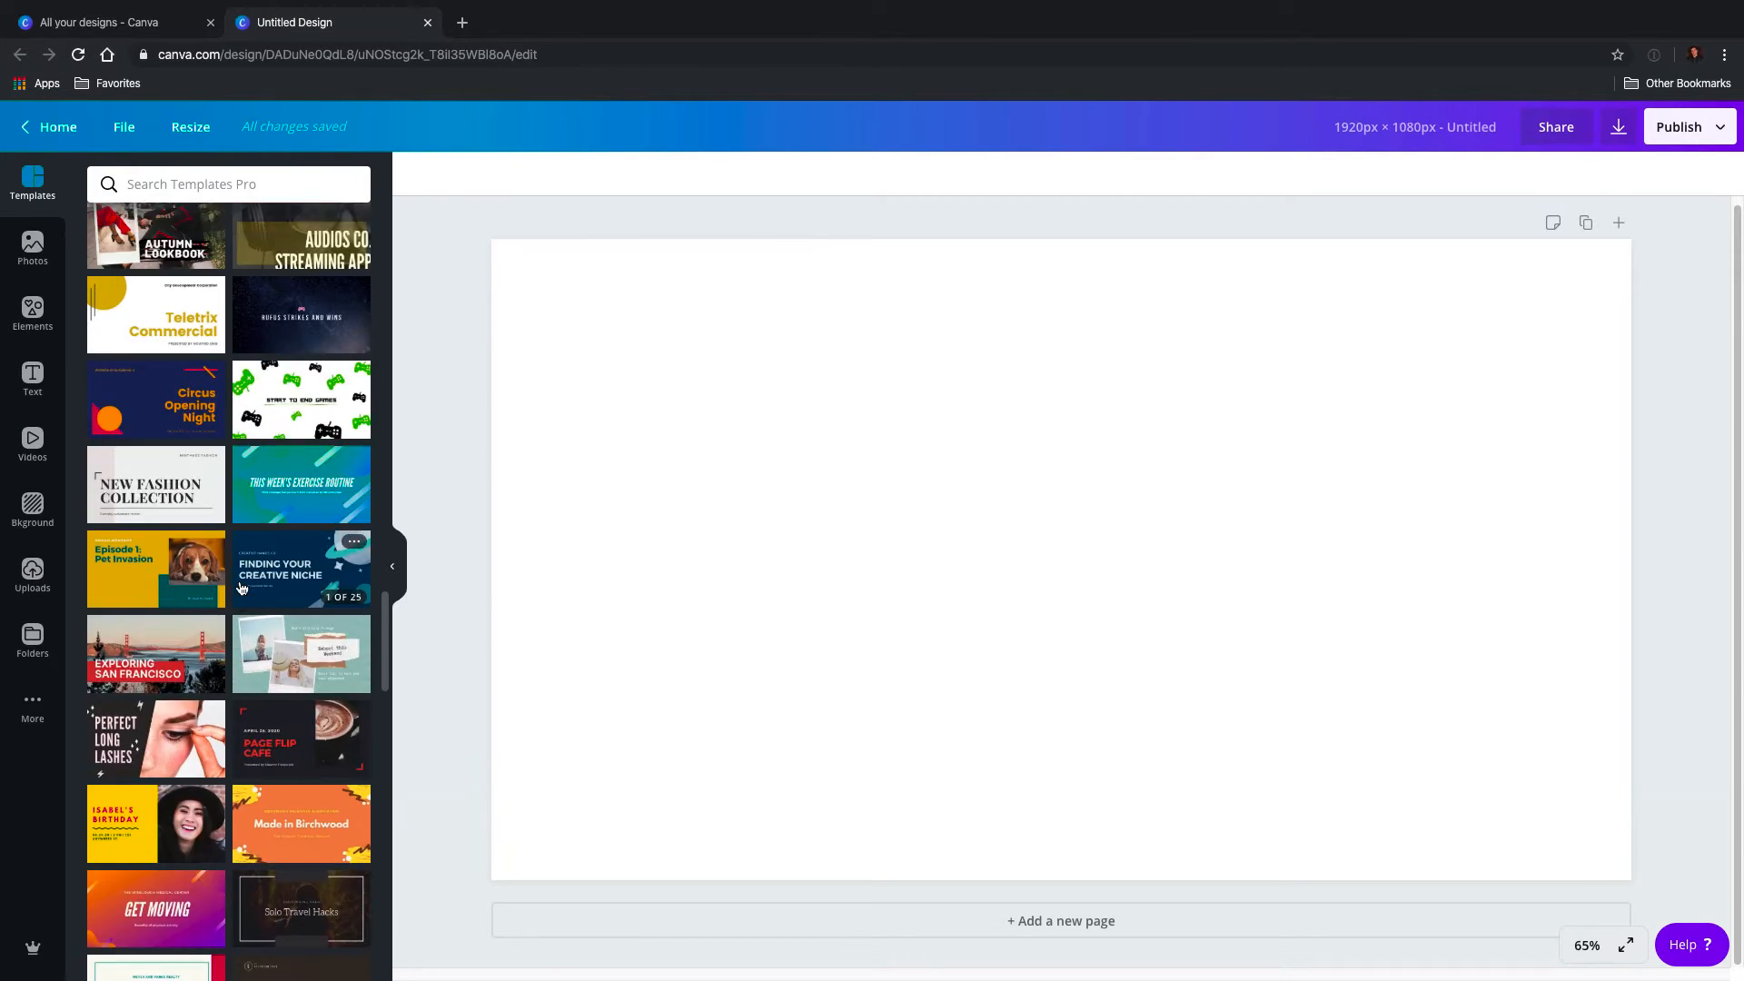
scroll(236, 571, up, 6)
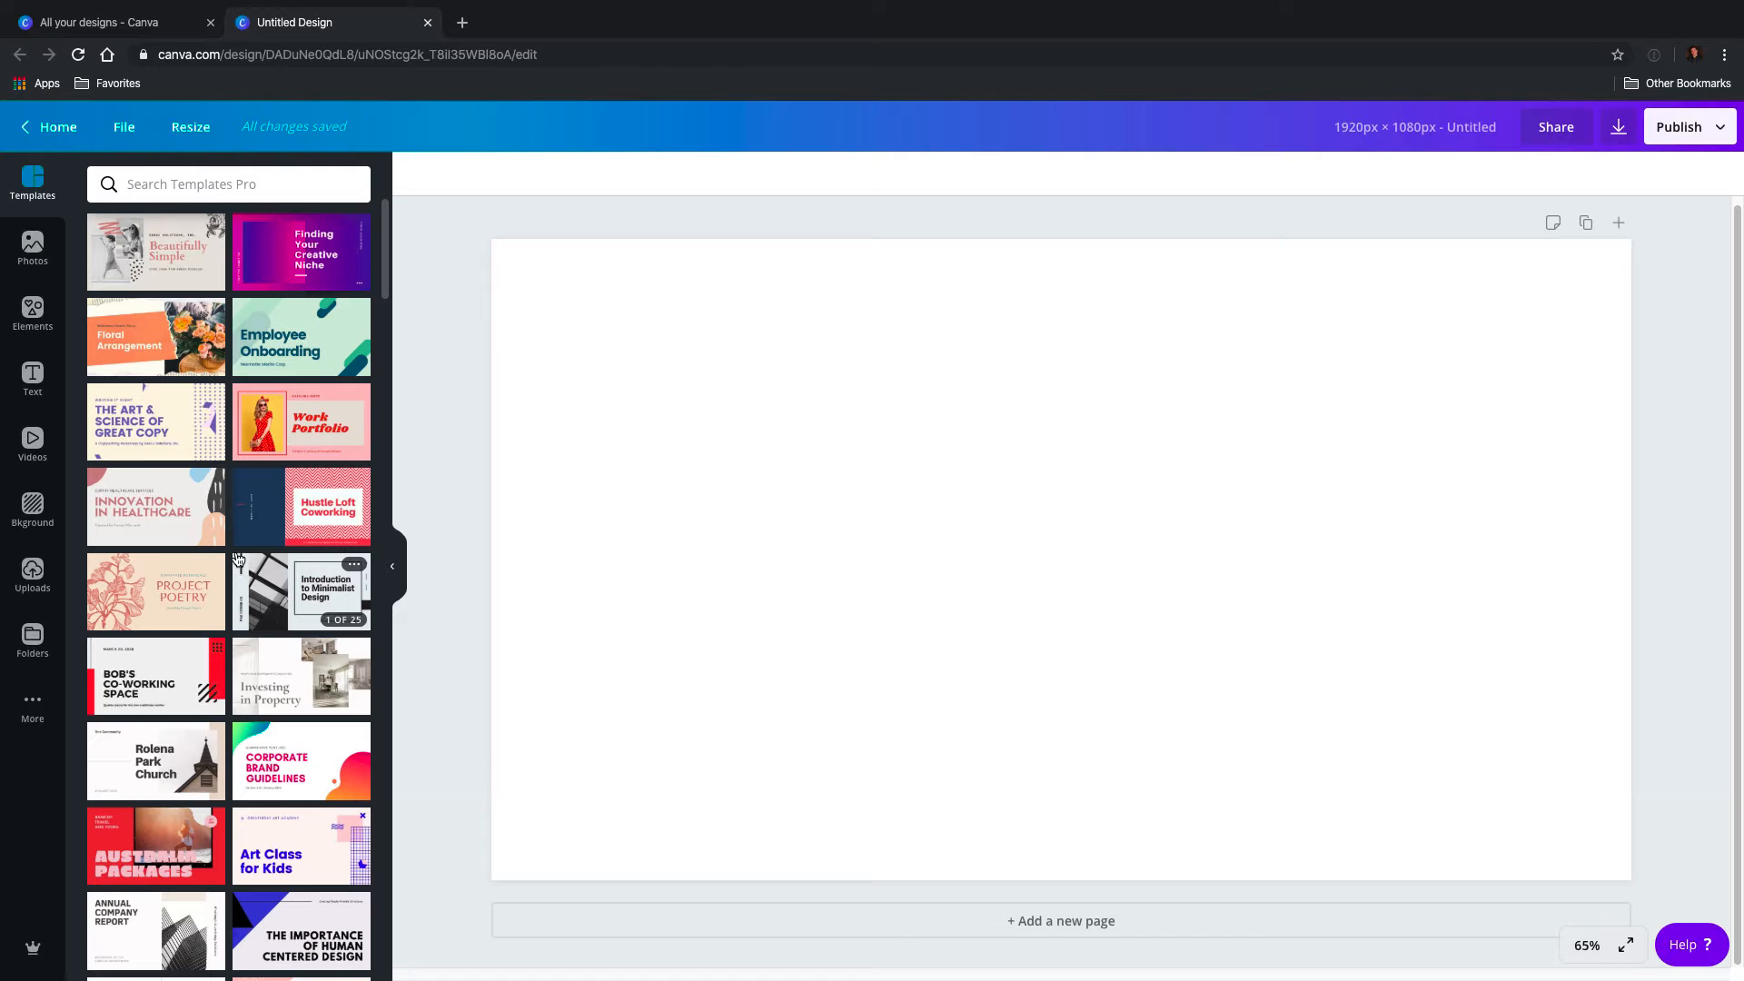
Add the font combination reading "Work like you don't need the money" to the blank page.
click(30, 262)
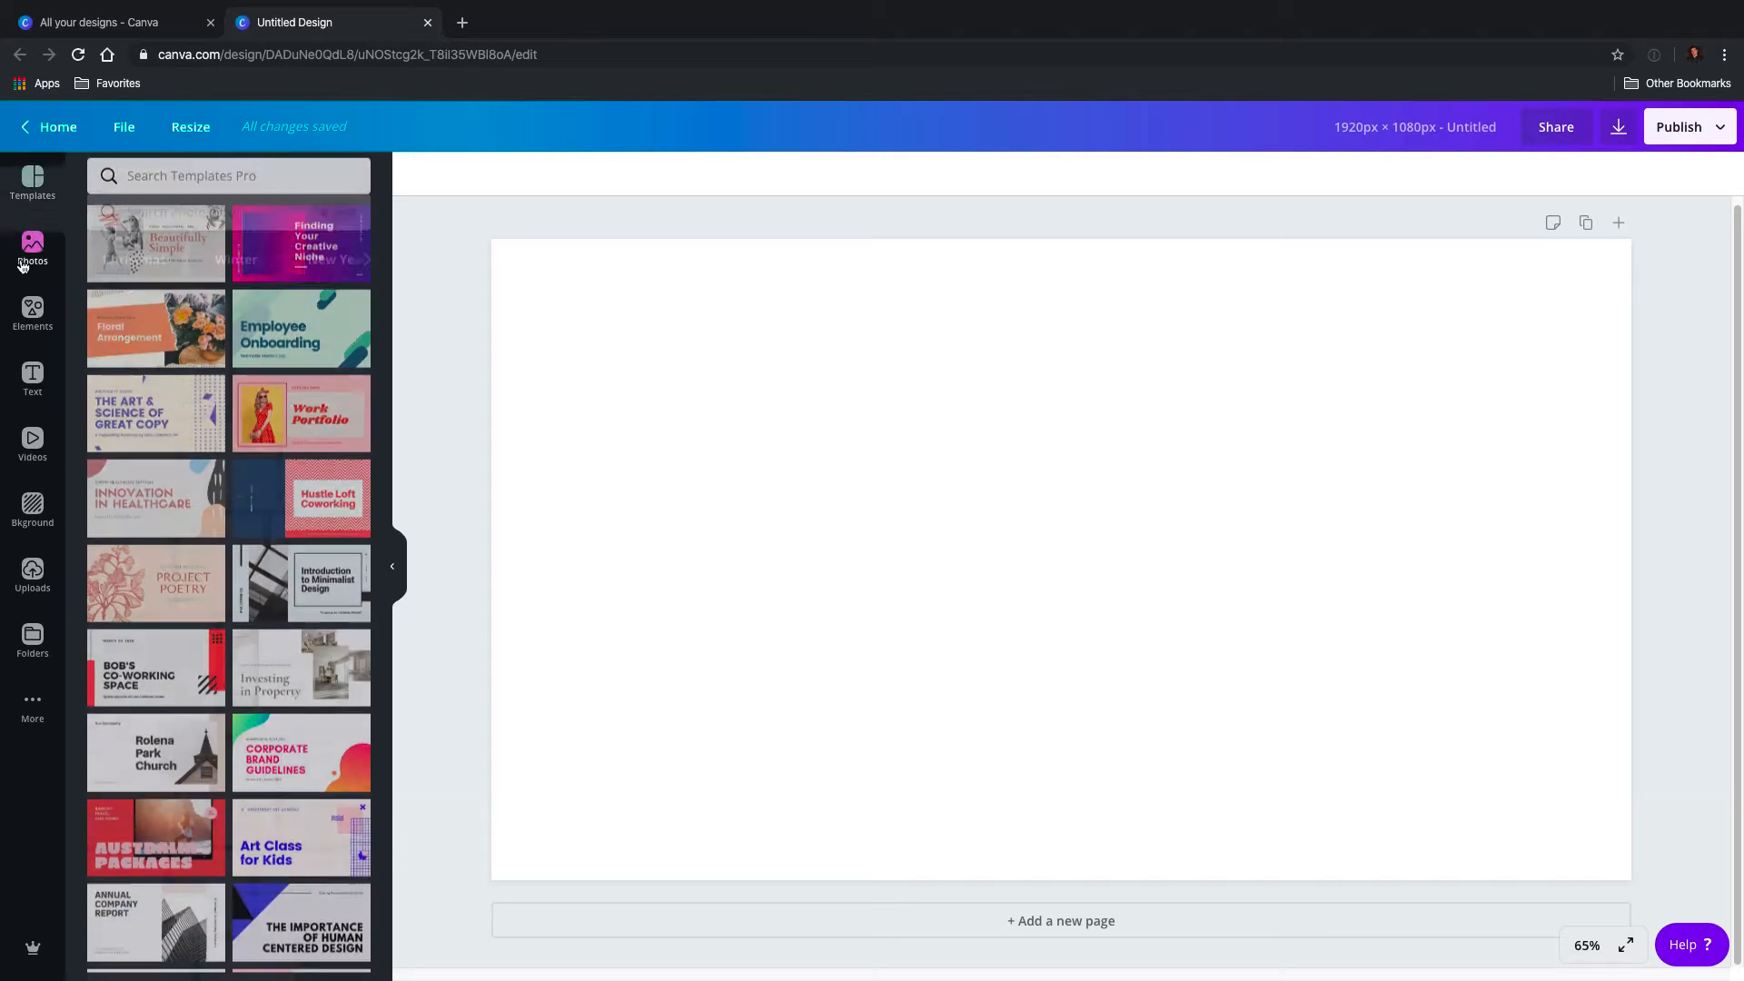
click(34, 309)
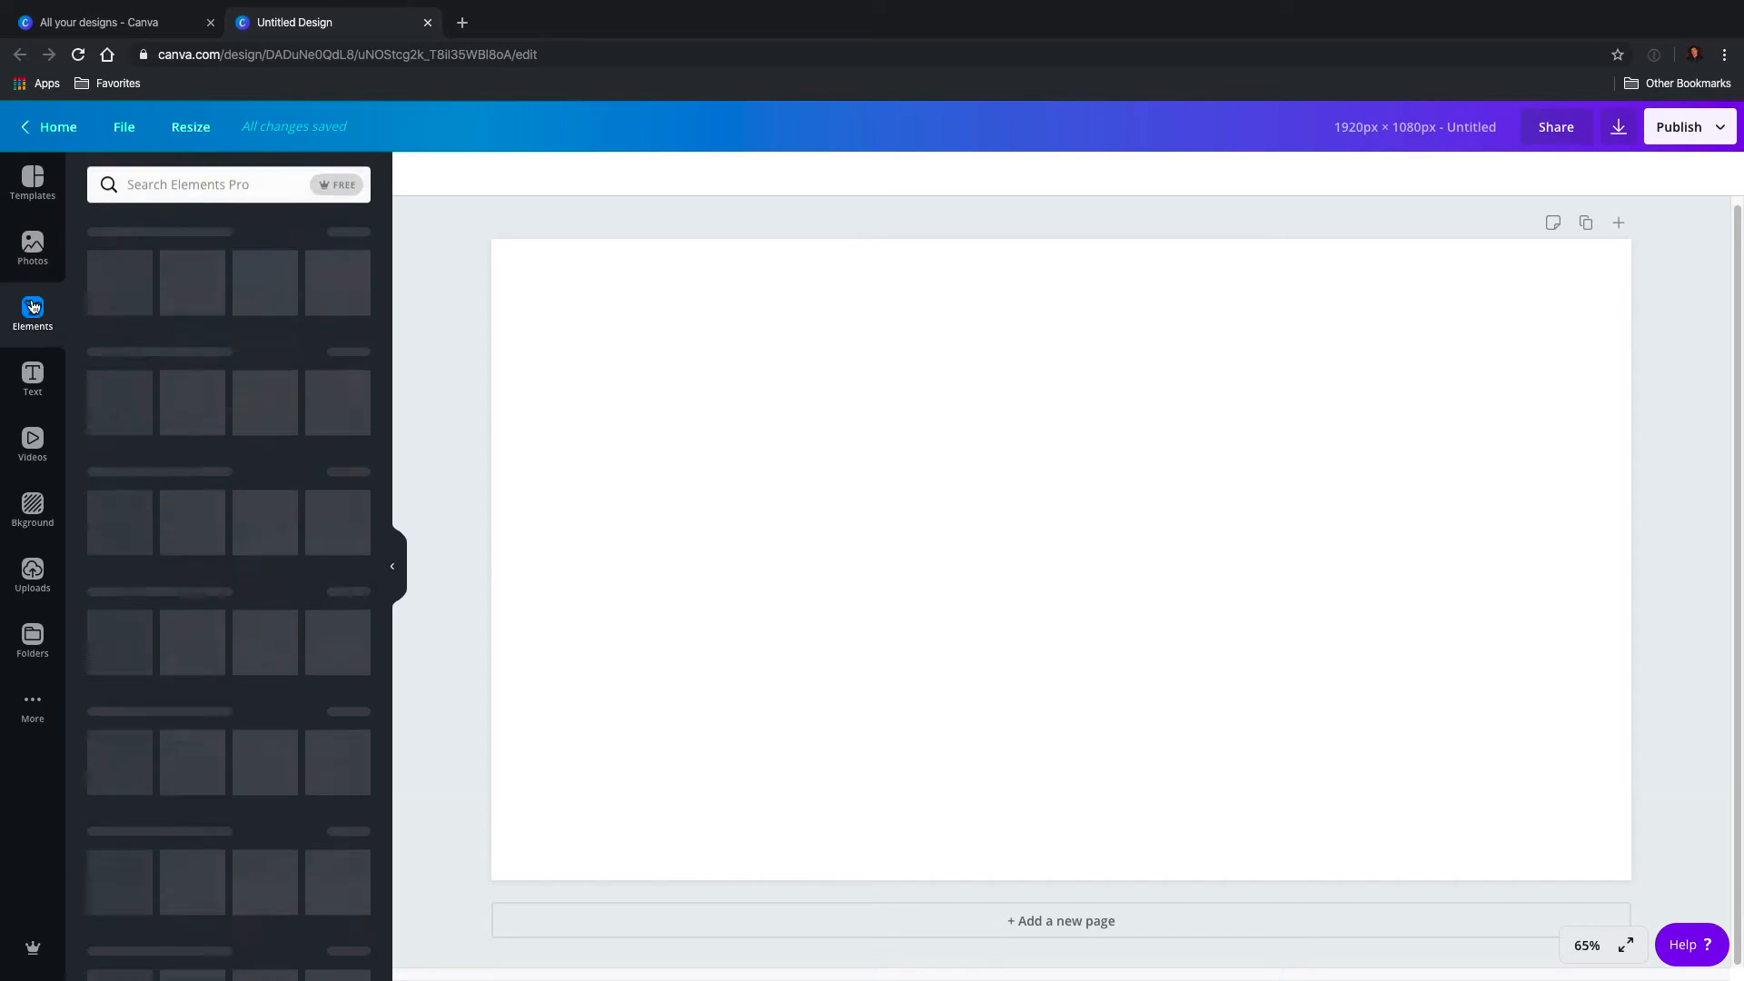
click(32, 383)
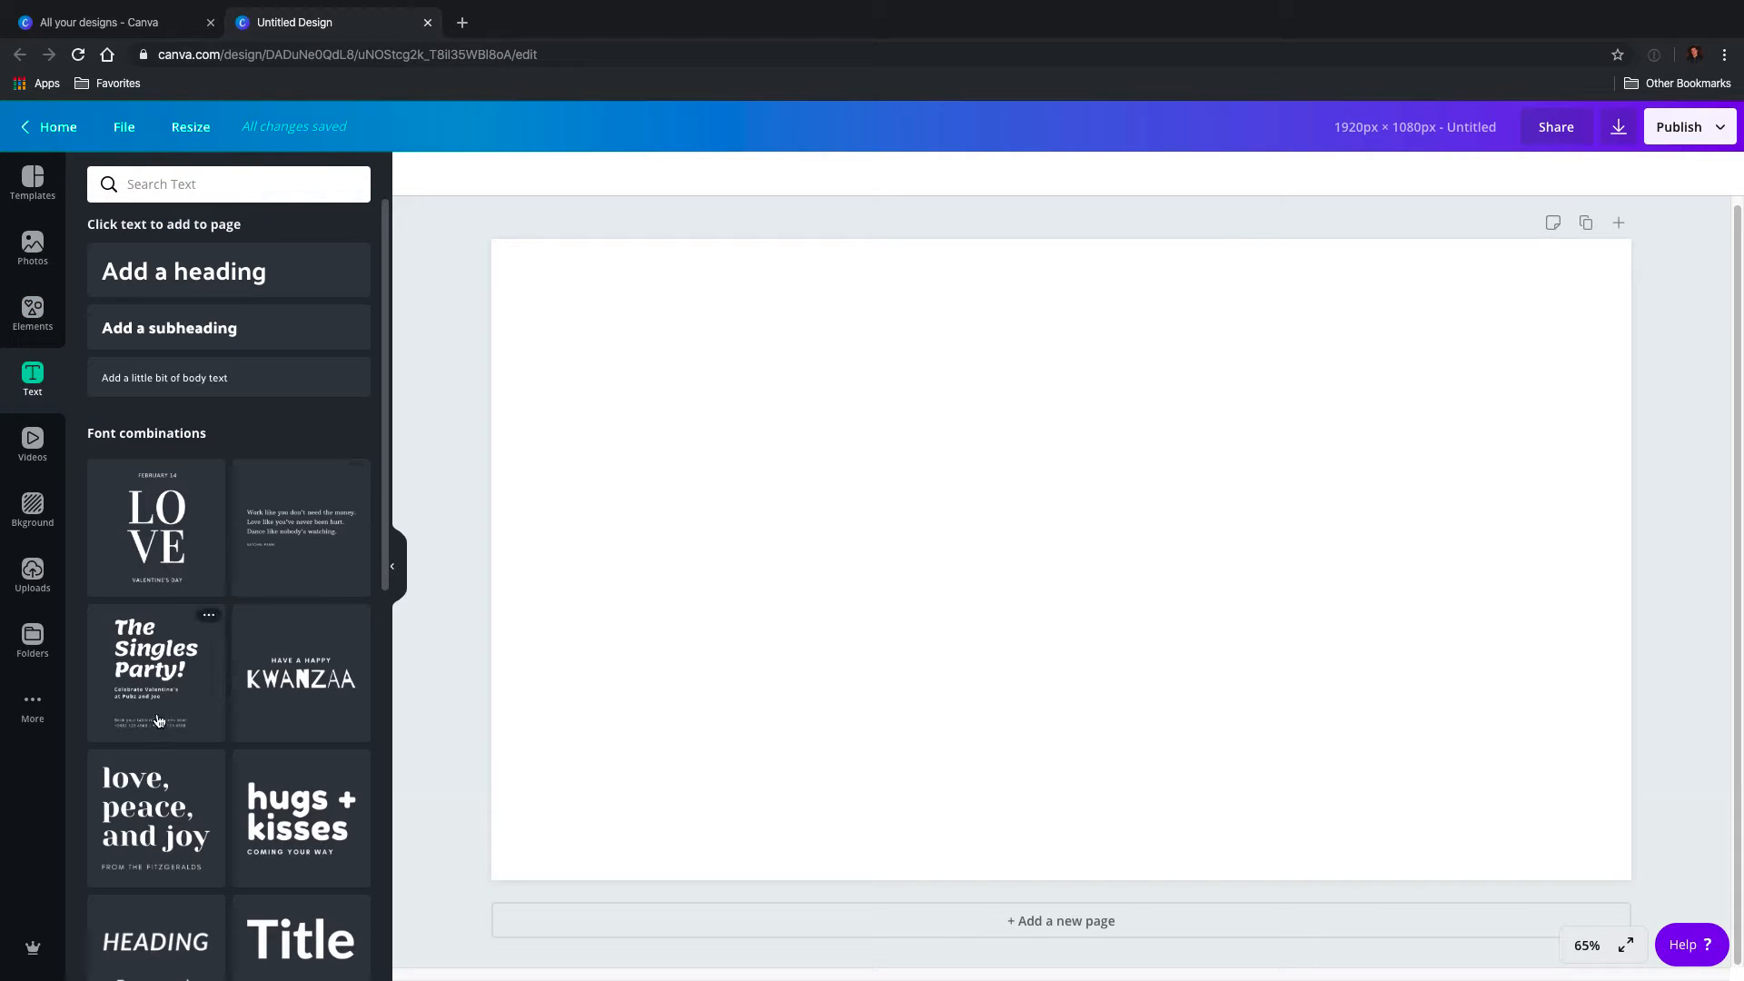
drag(284, 531, 652, 442)
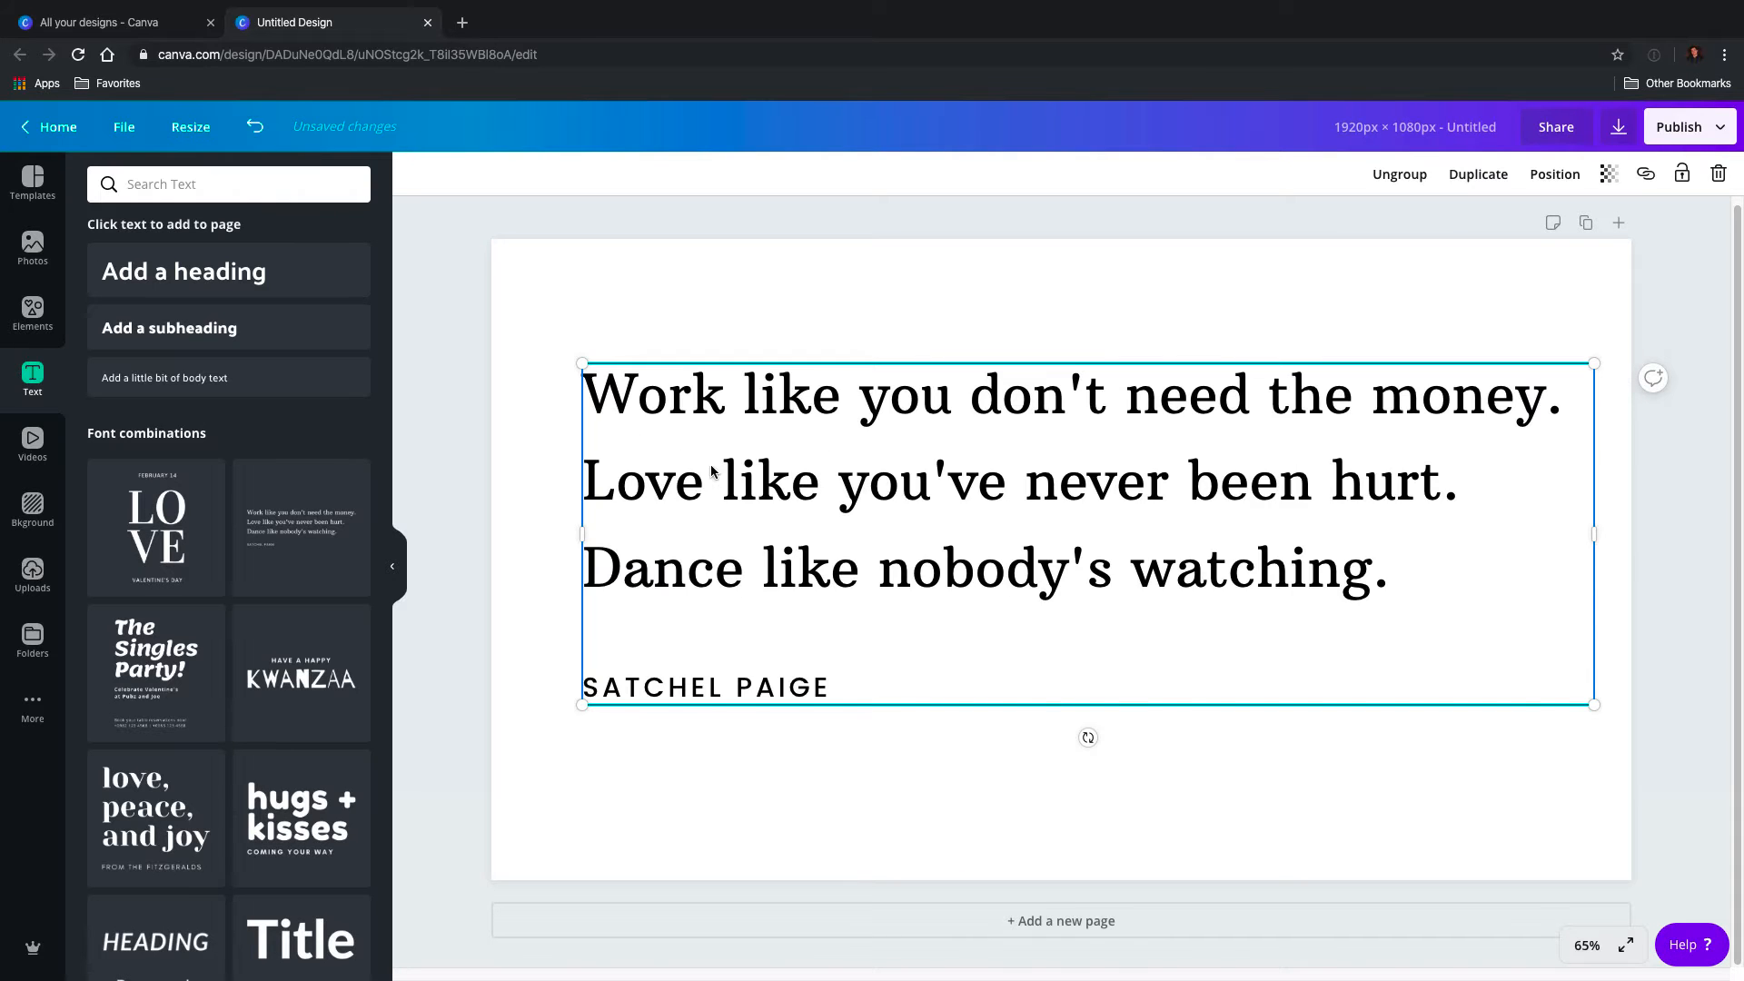
Replace the three-line quote text with "Anyone, anywhere".
double_click(717, 472)
triple_click(717, 467)
drag(1393, 565, 571, 402)
text(W)
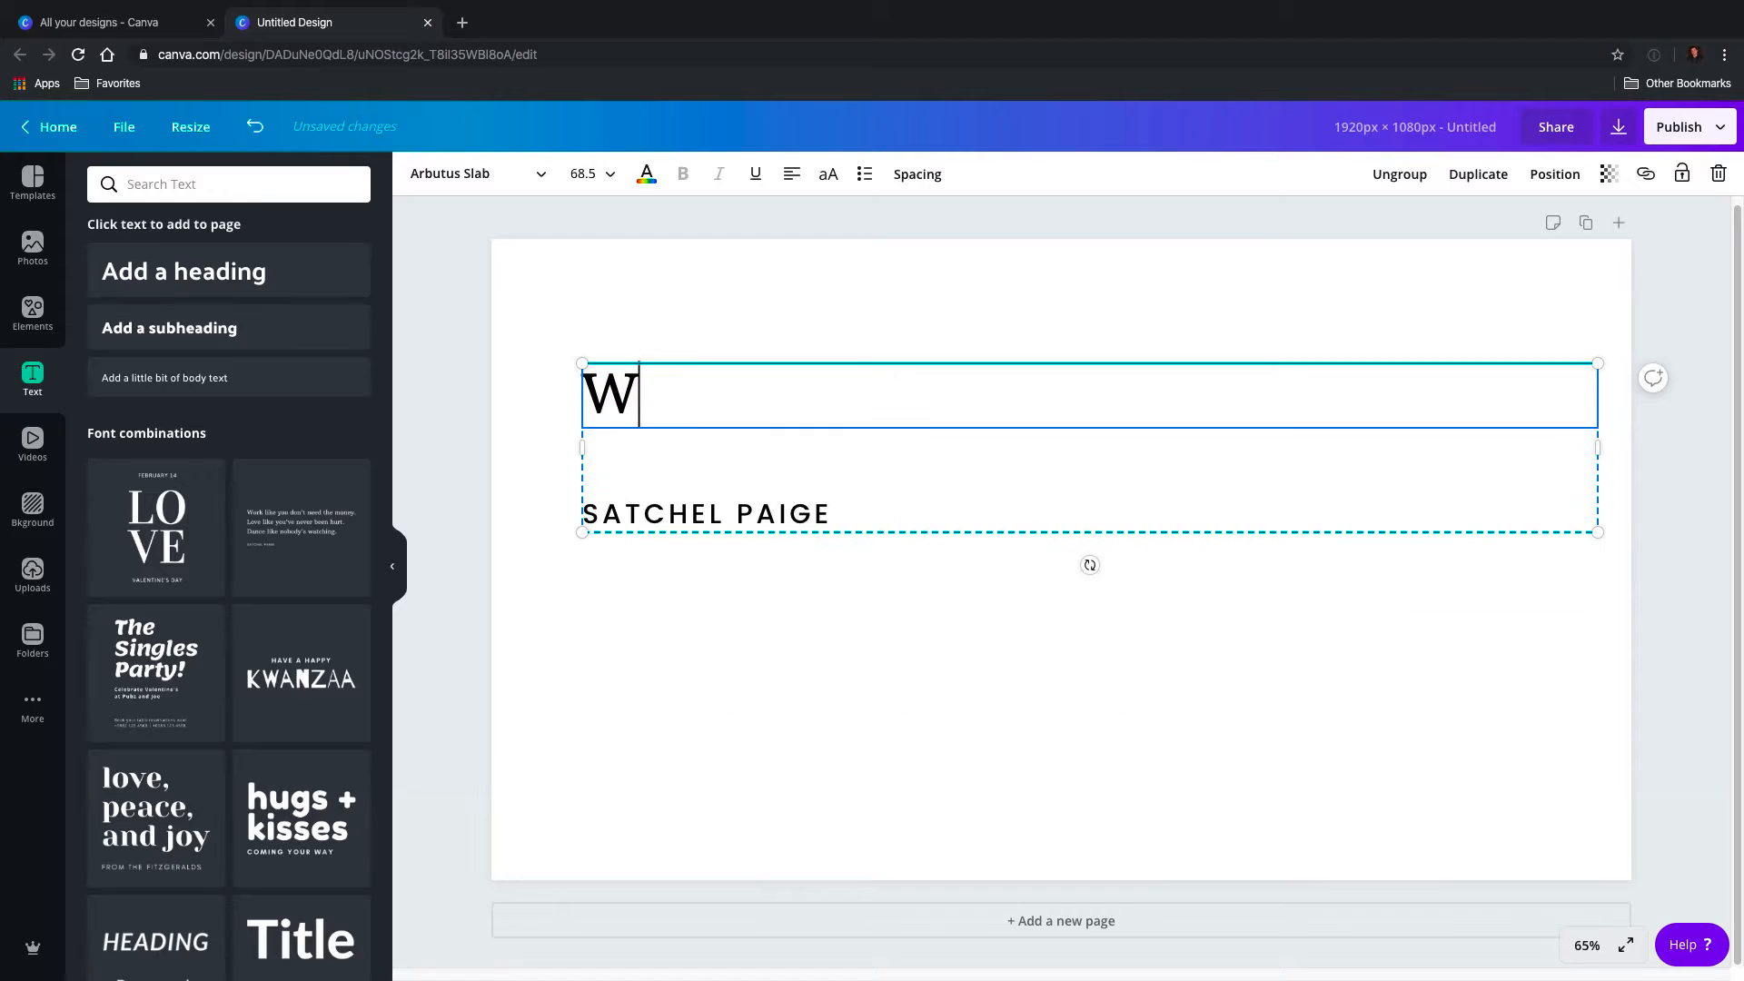
text(hi)
key(BackSpace)
key(BackSpace)
key(BackSpace)
text(Any one, e)
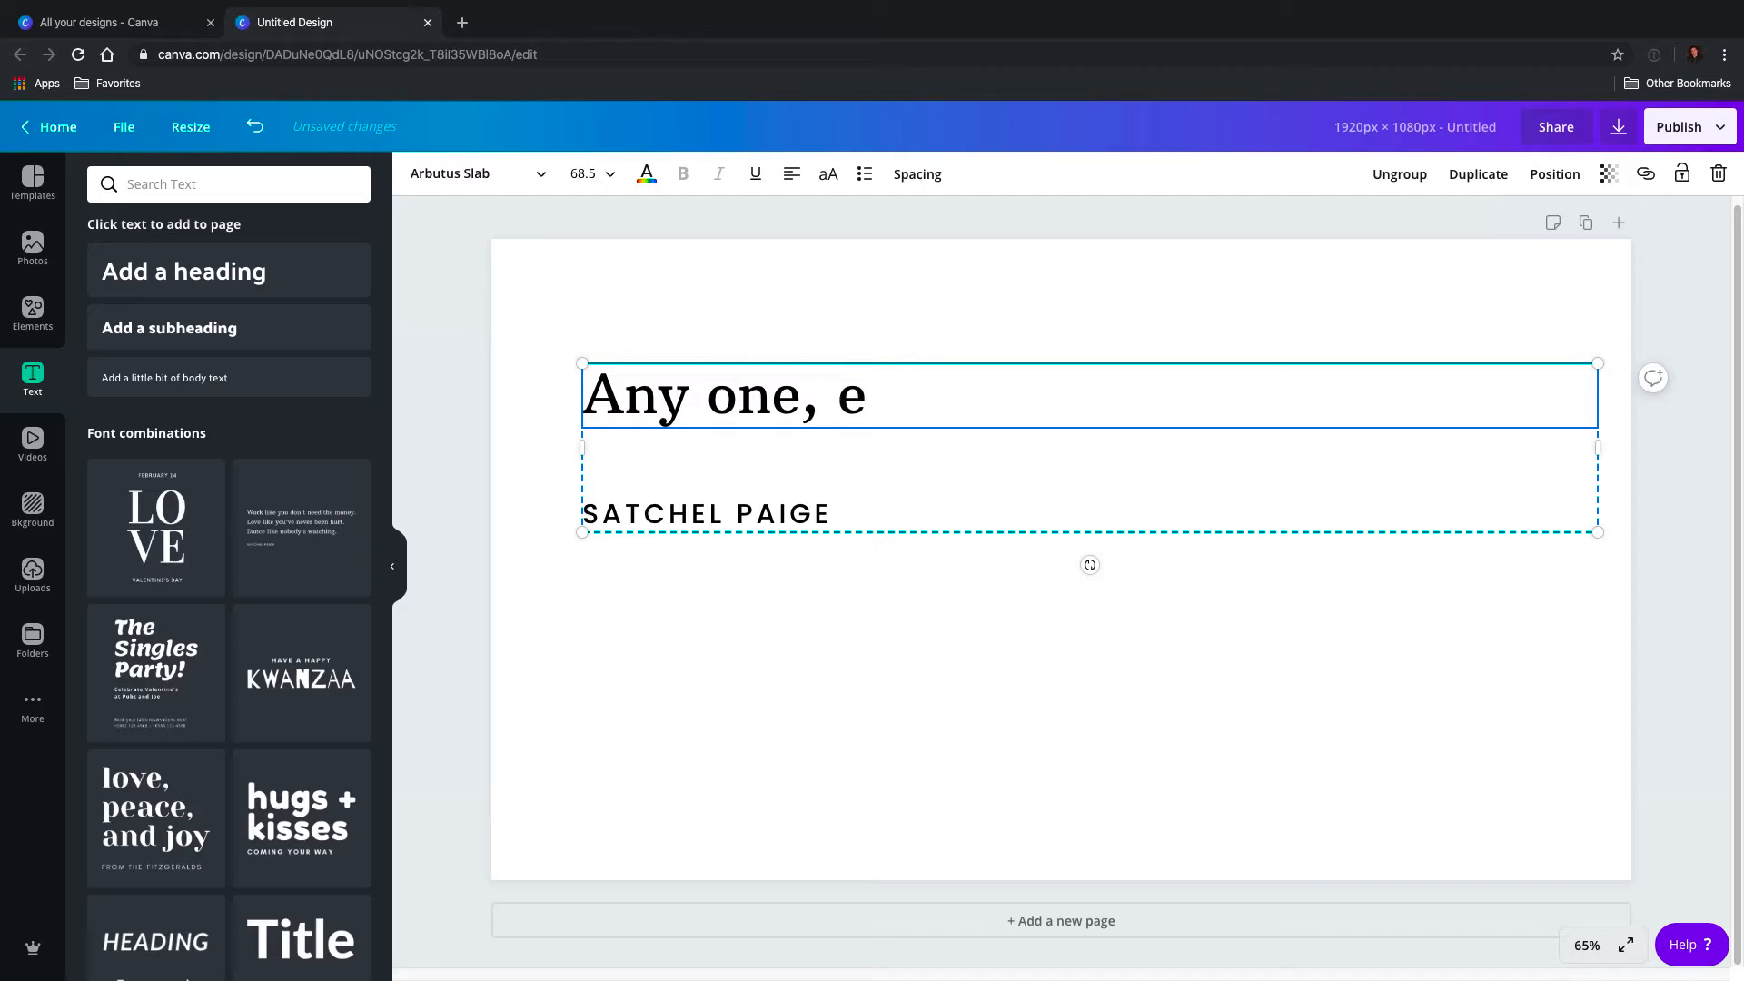
key(BackSpace)
text(any whe)
key(BackSpace)
key(BackSpace)
key(BackSpace)
key(BackSpace)
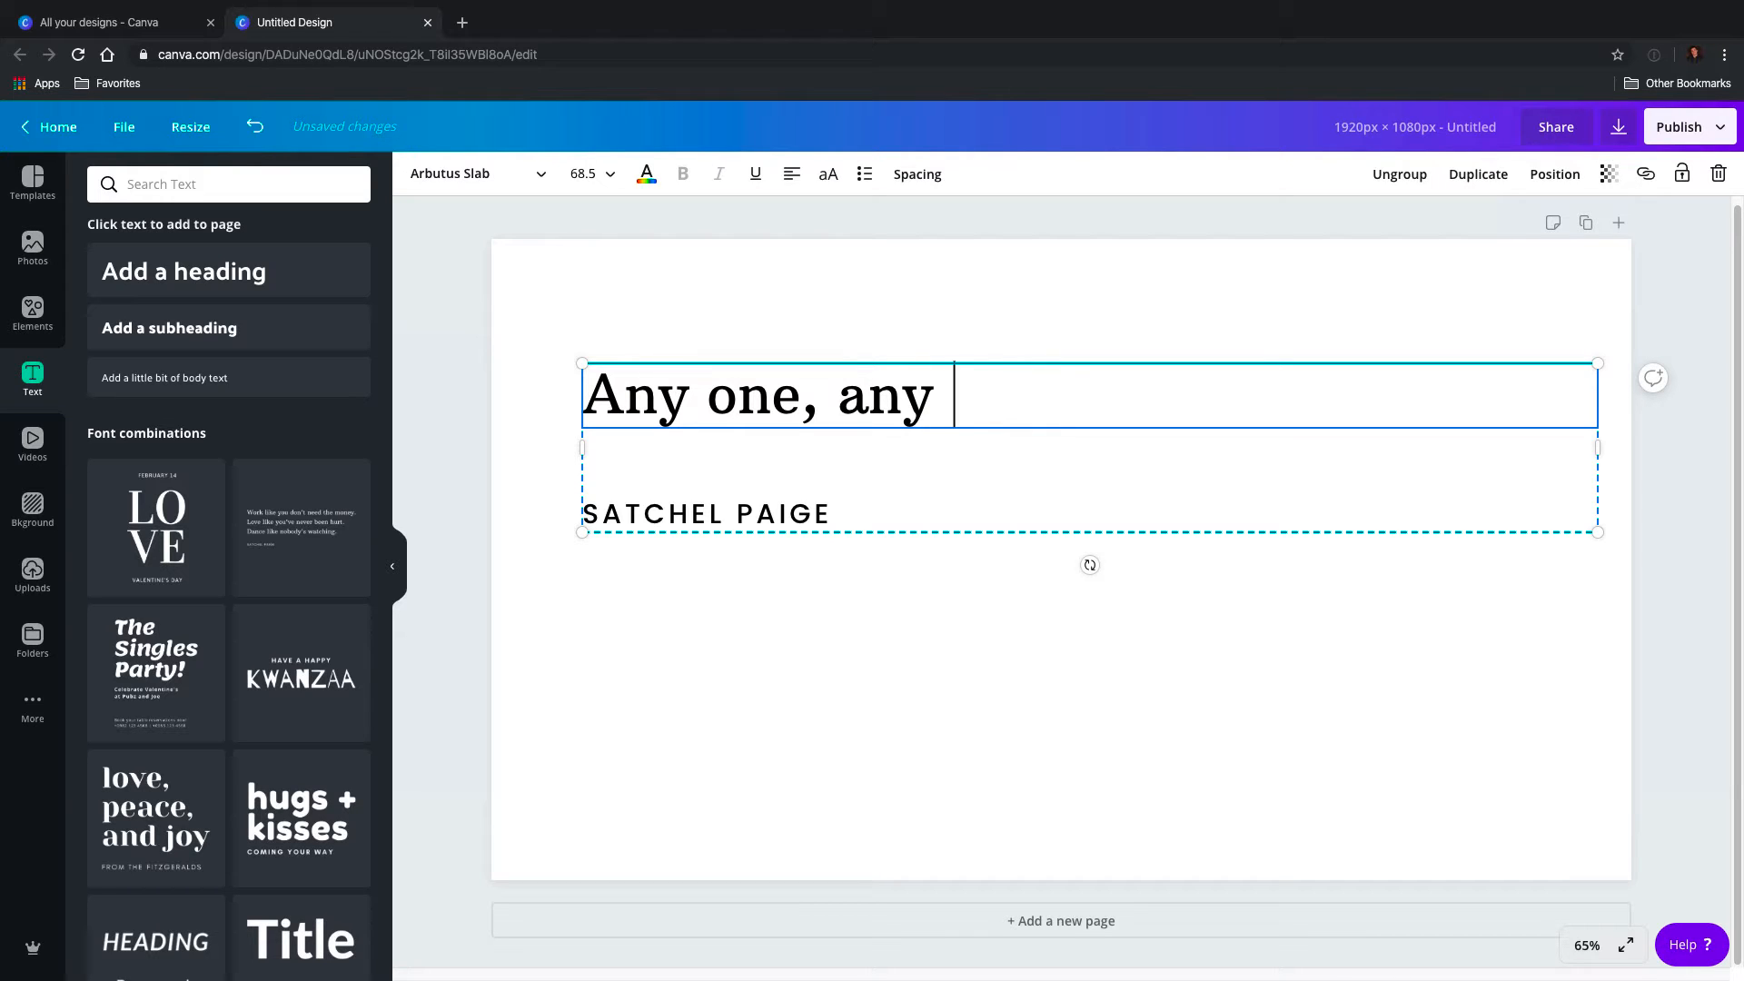
text(where)
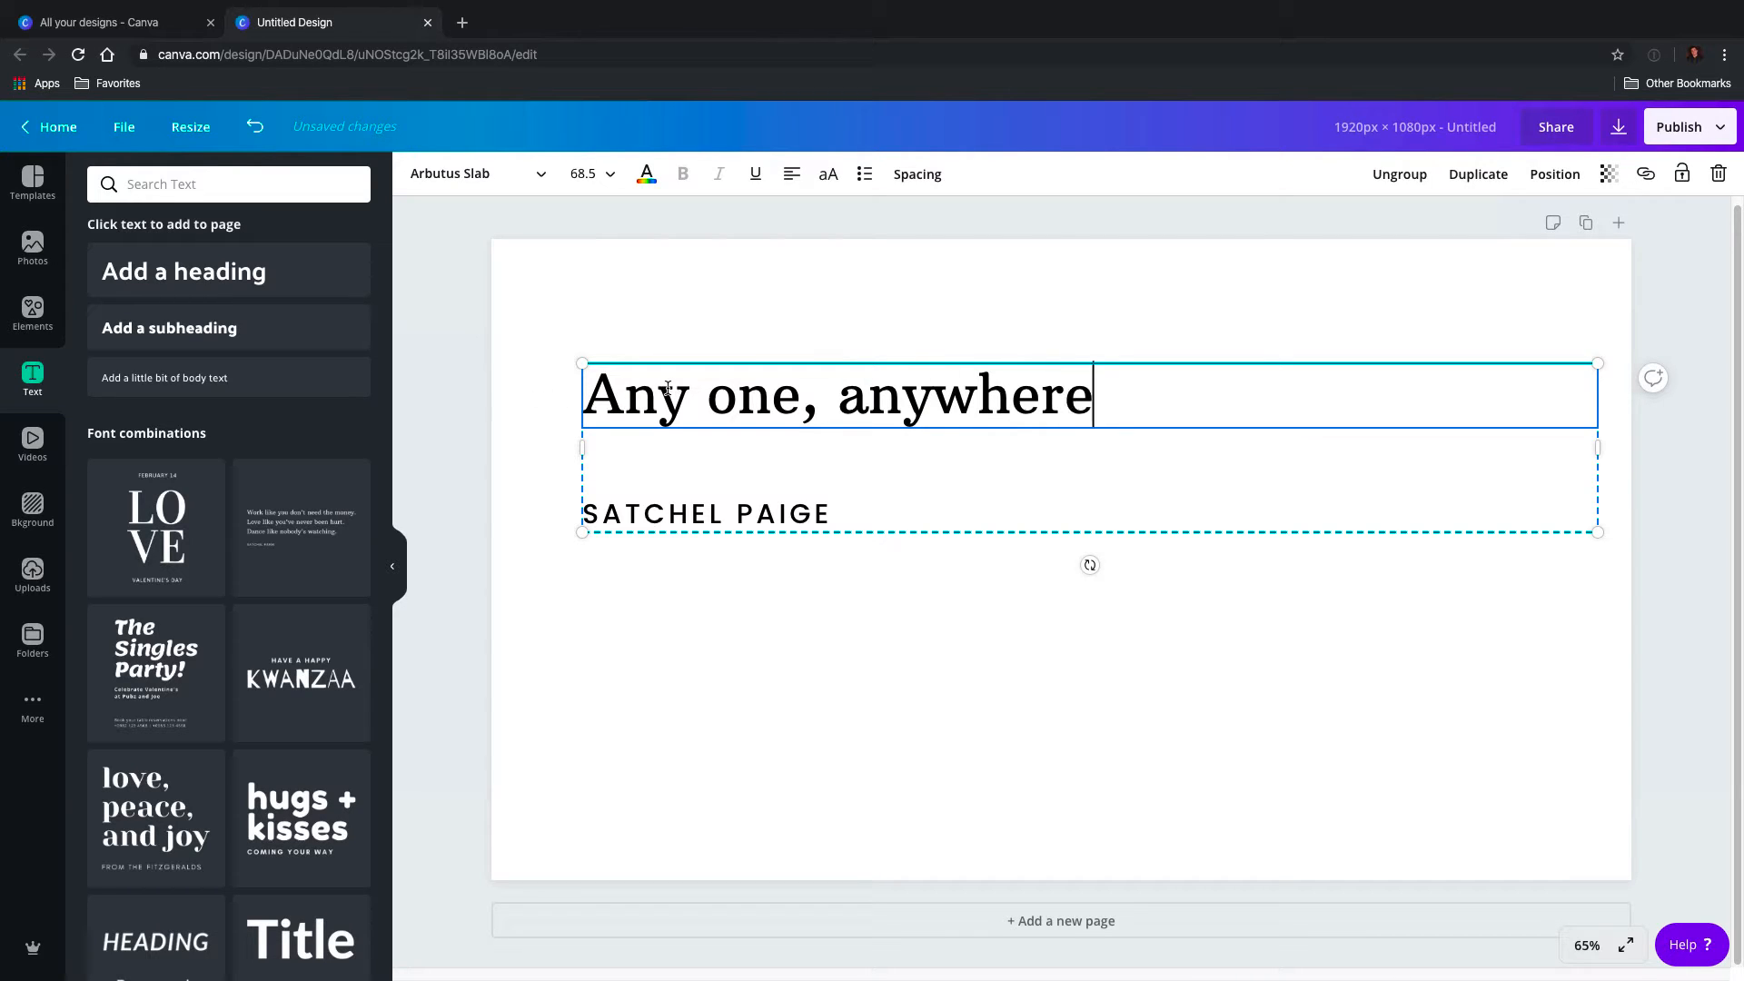
click(714, 409)
key(BackSpace)
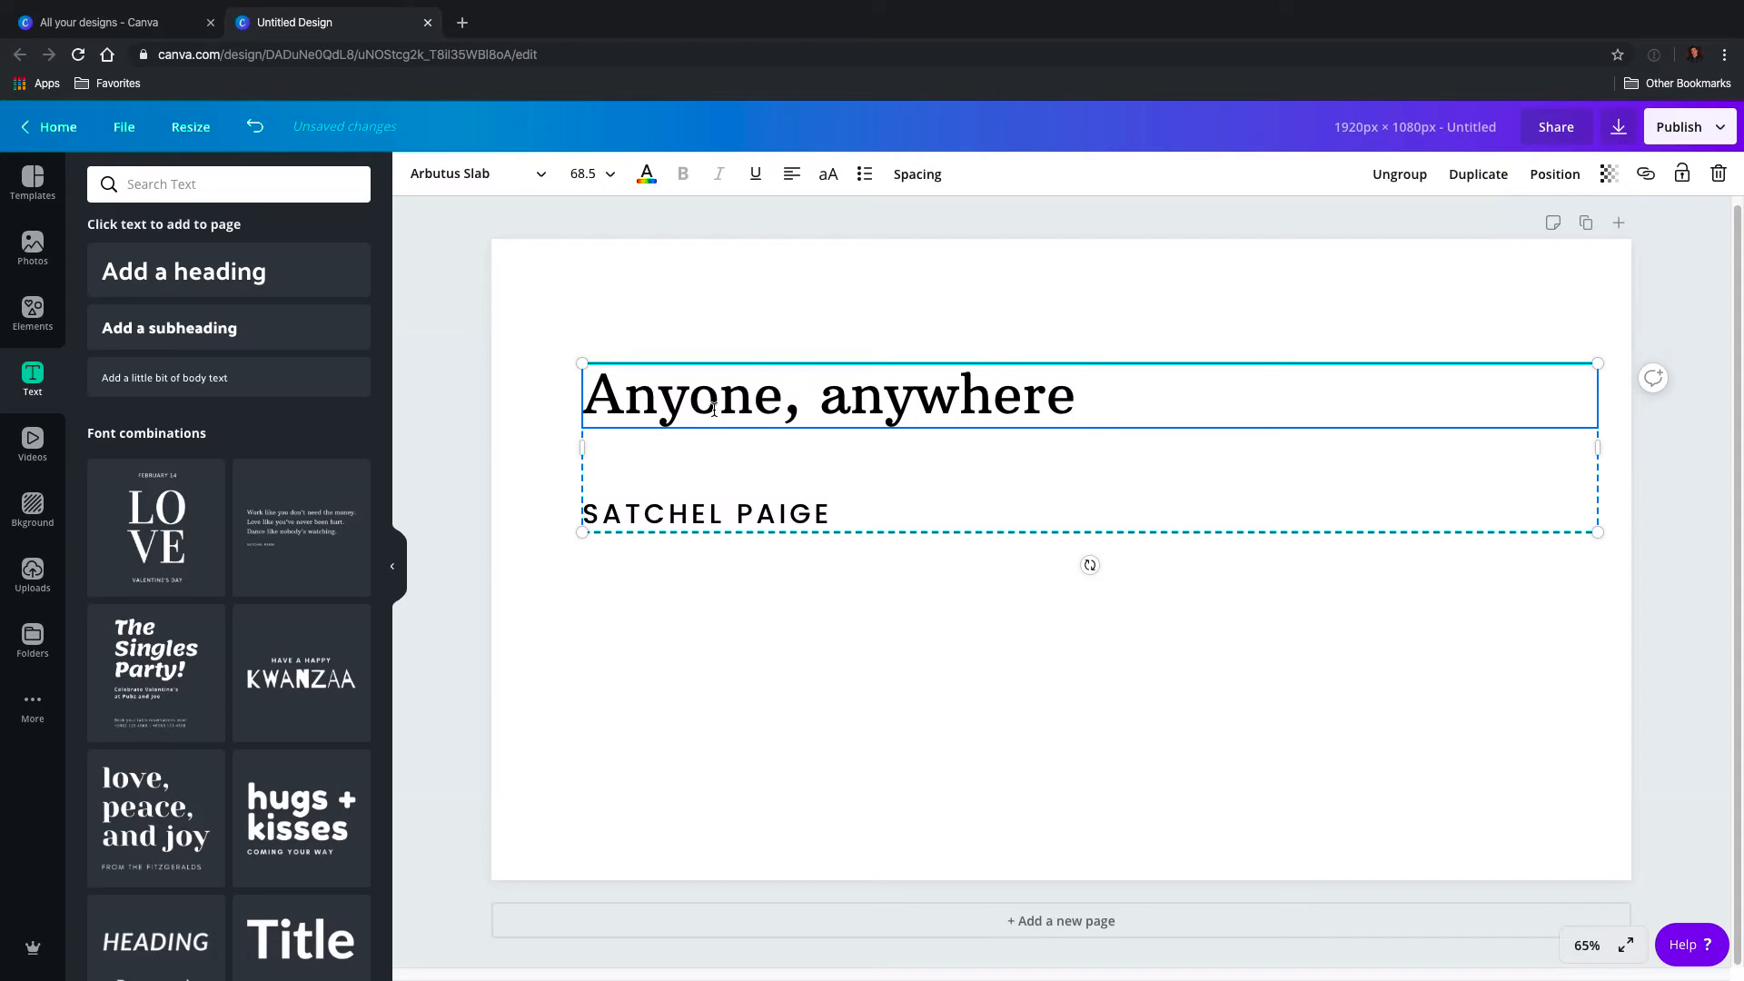
Continue the quote after "anywhere" with ", at anytime can make a basic".
click(1114, 394)
text(, )
text(at anay)
key(BackSpace)
key(BackSpace)
text(y)
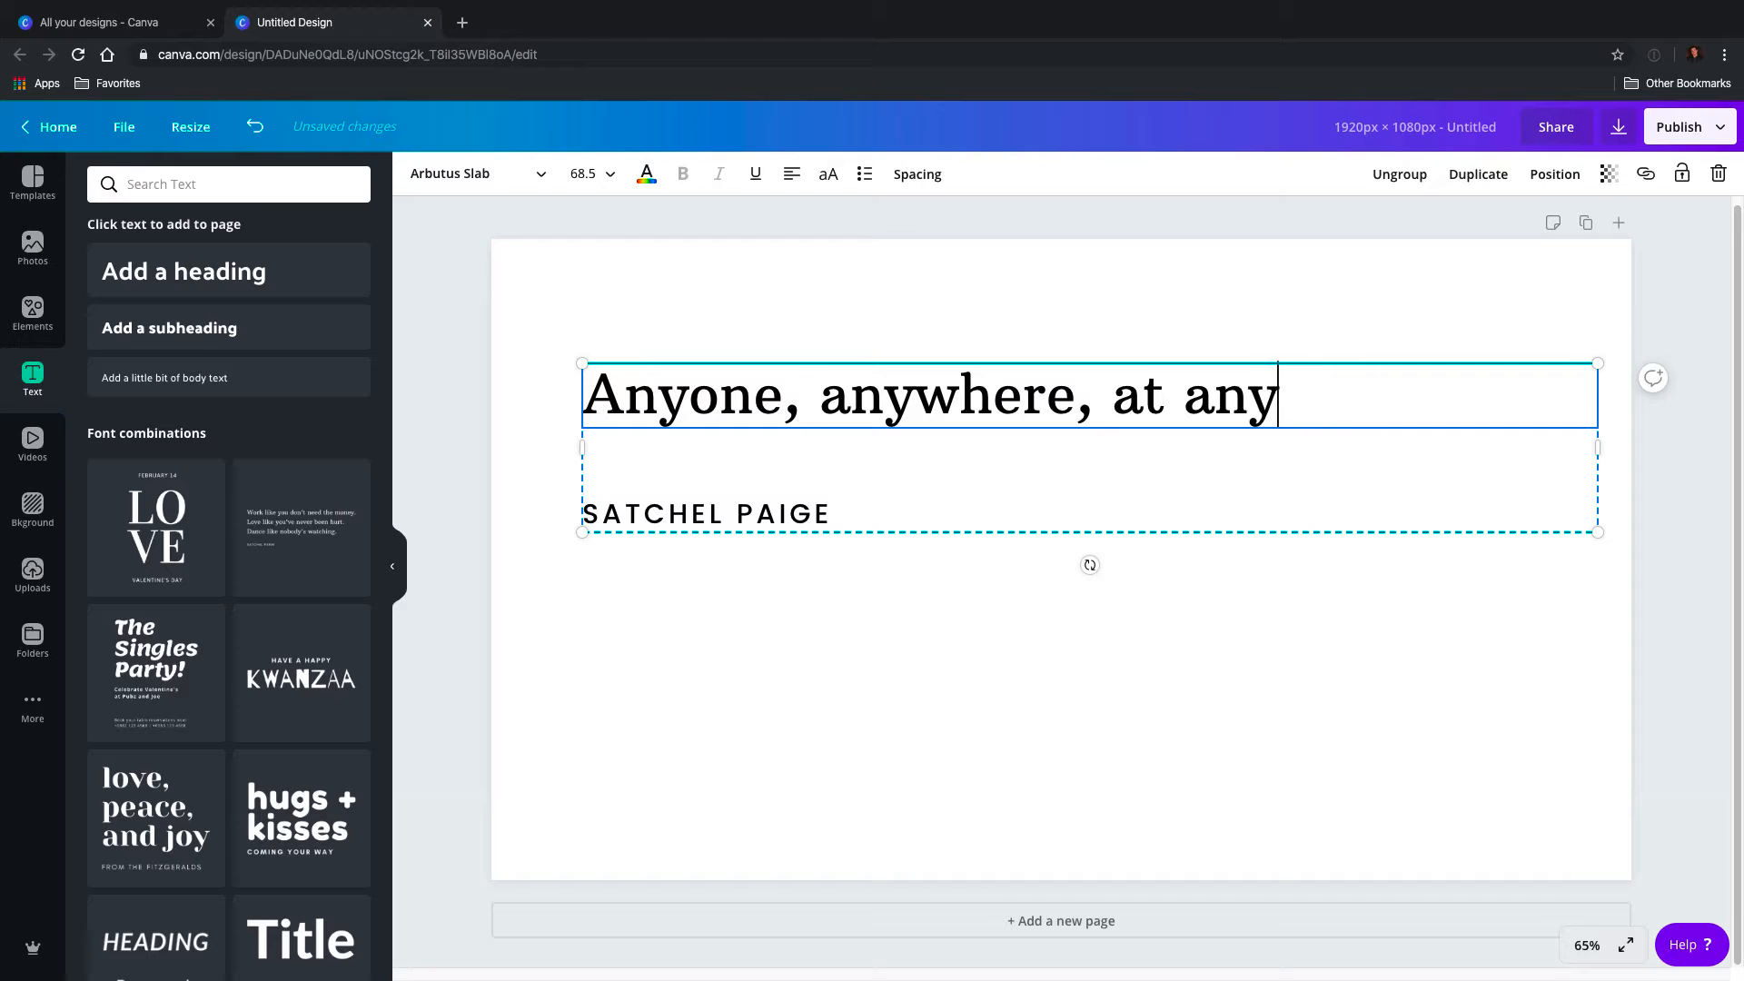
text(time can )
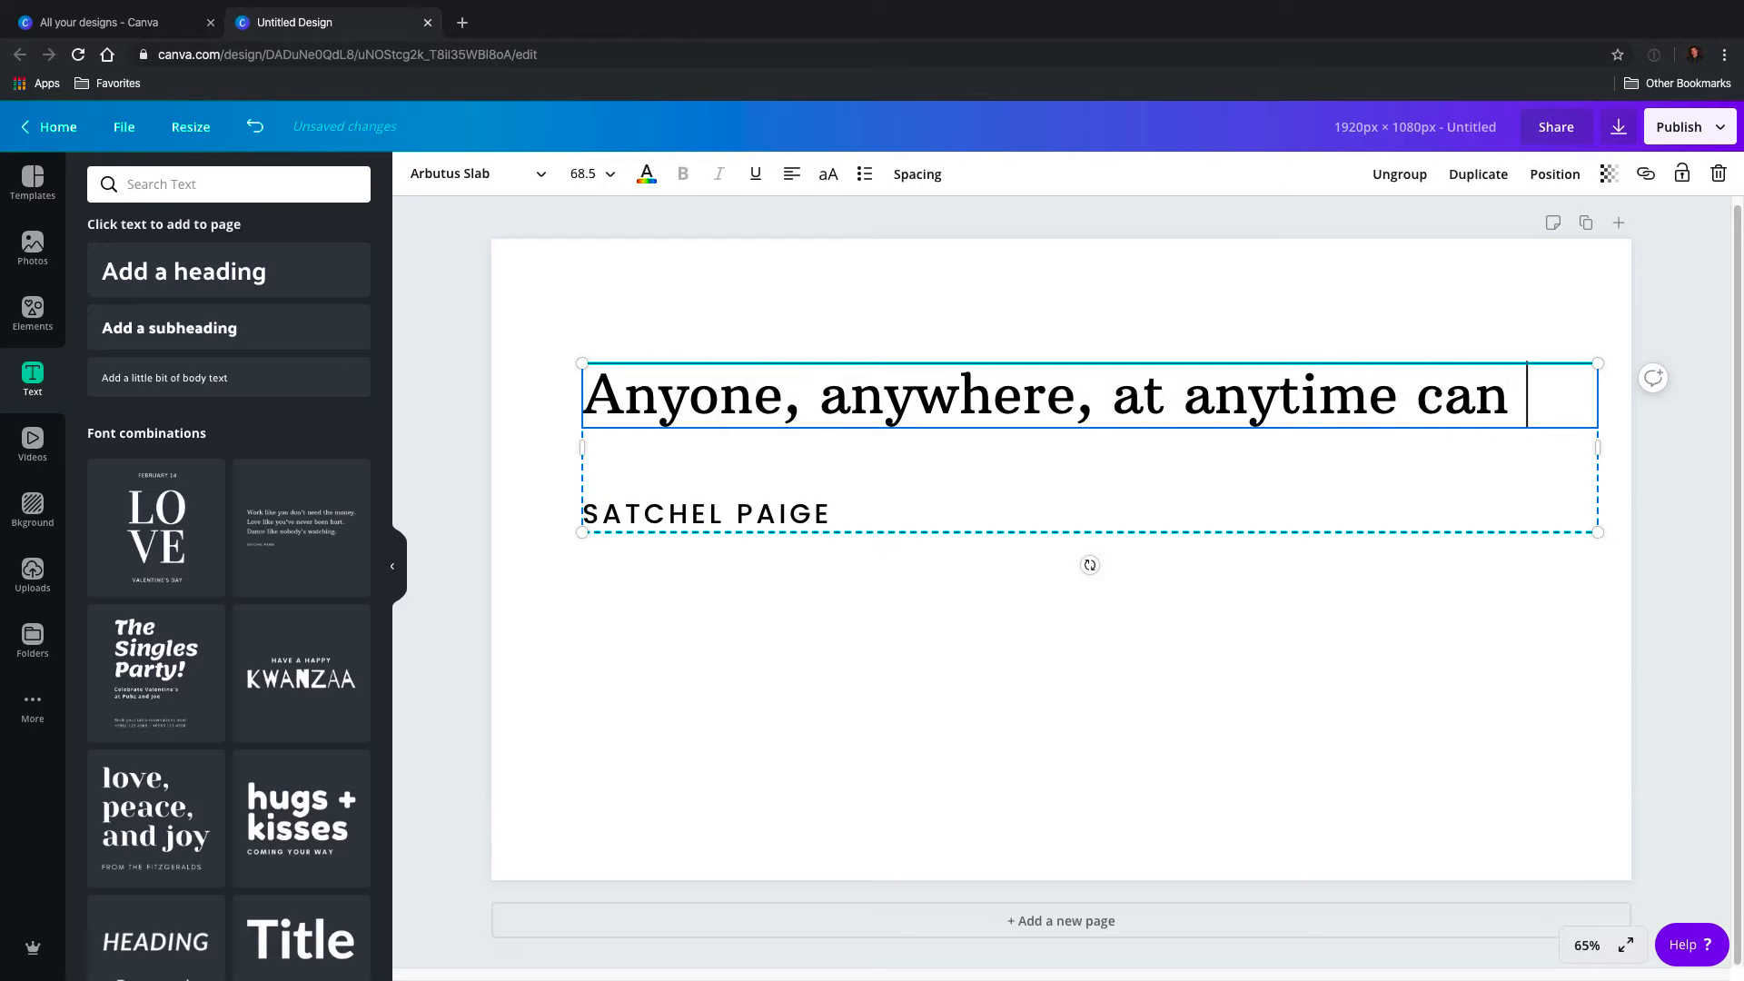
text(make a p)
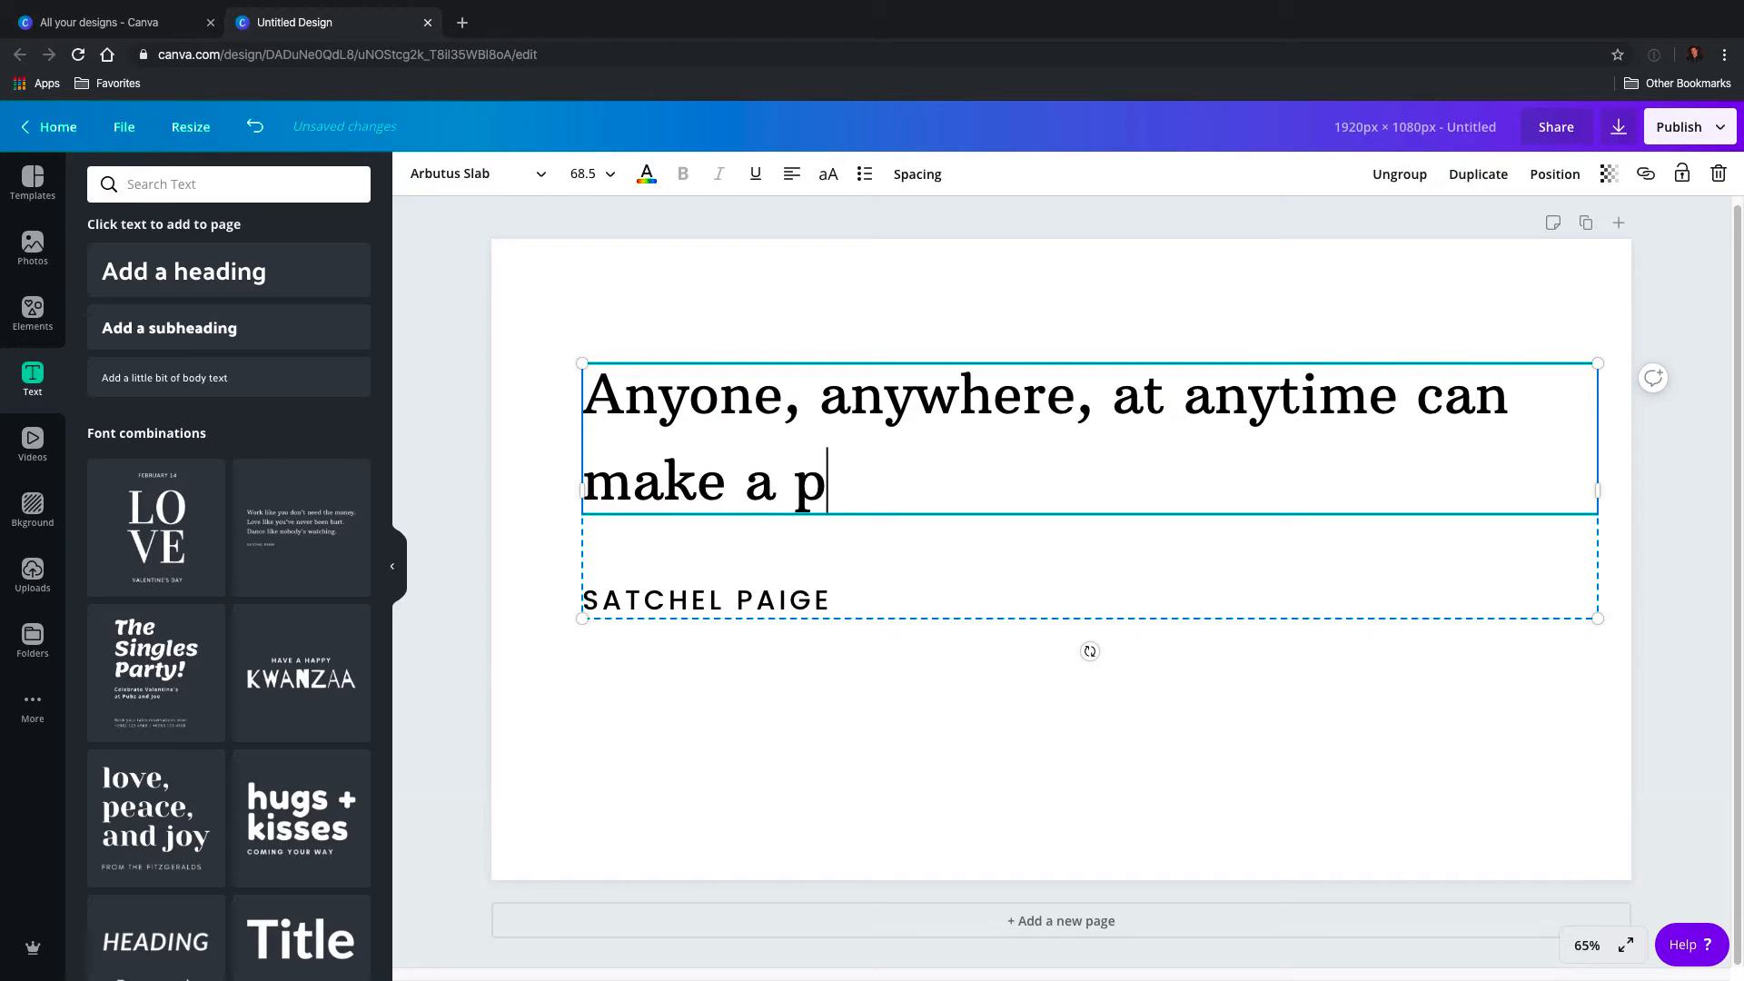
key(BackSpace)
text(basic )
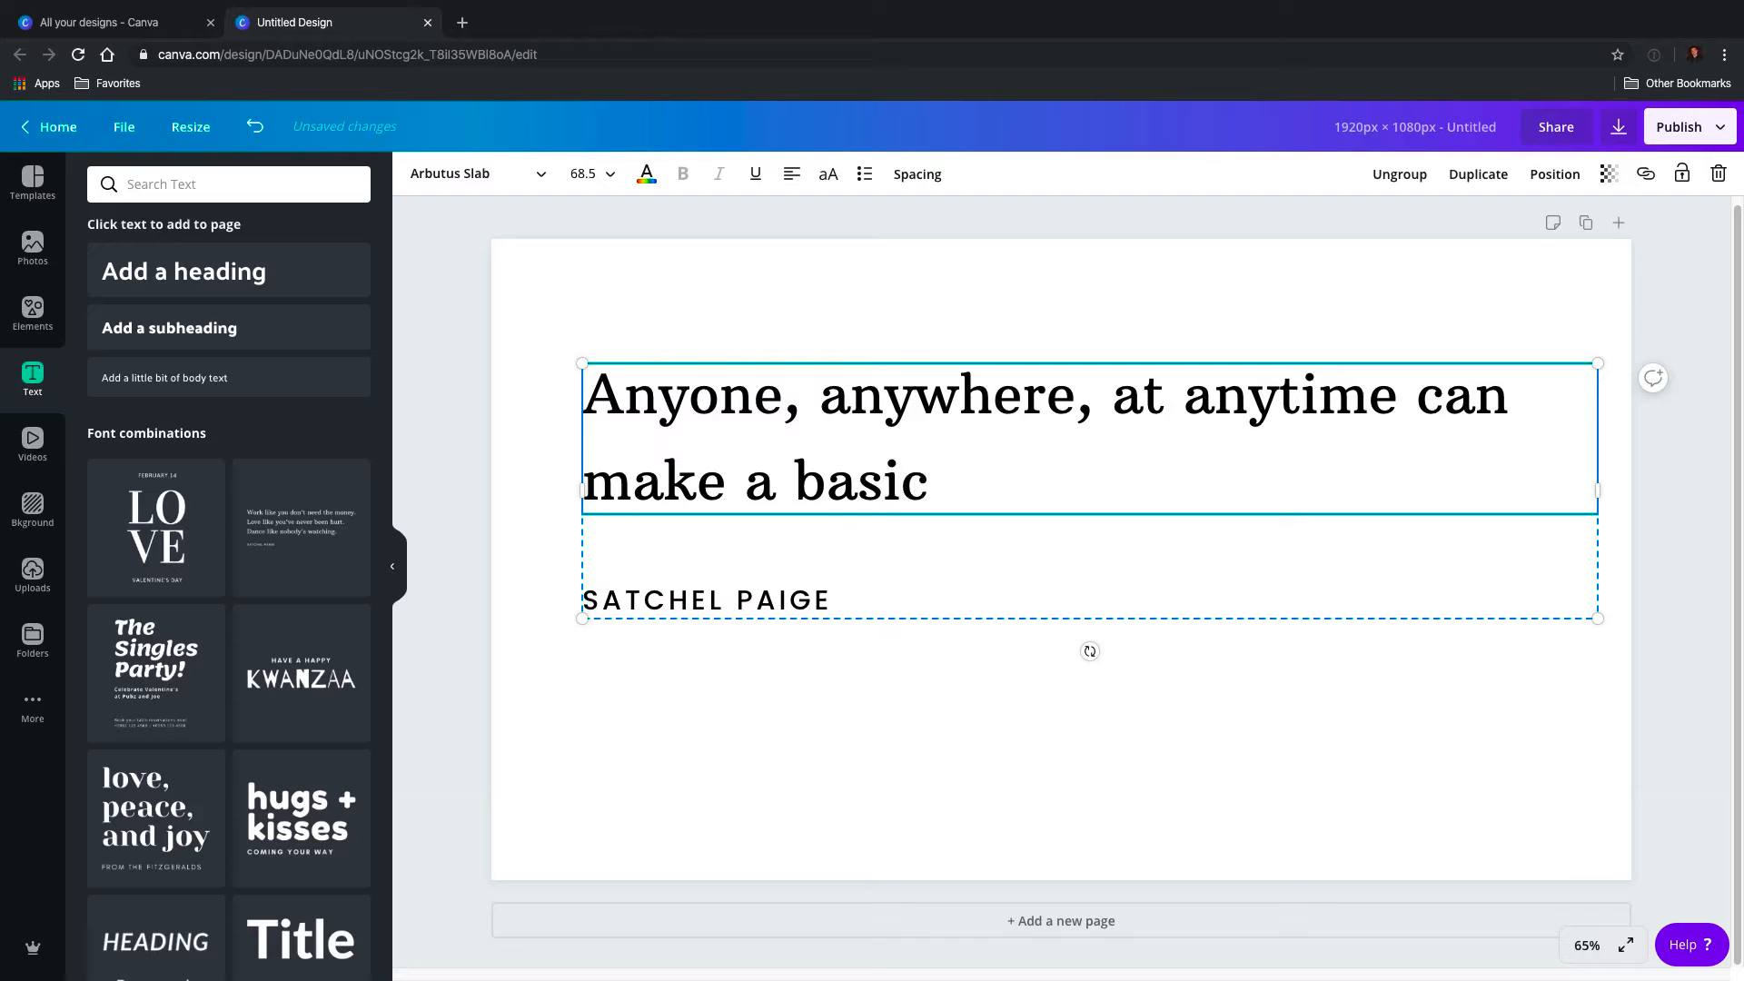
Complete the quote with "inspirational quote. You don't have to be a rocket scientist.".
text(in)
key(BackSpace)
text(piria)
key(BackSpace)
key(BackSpace)
text(at)
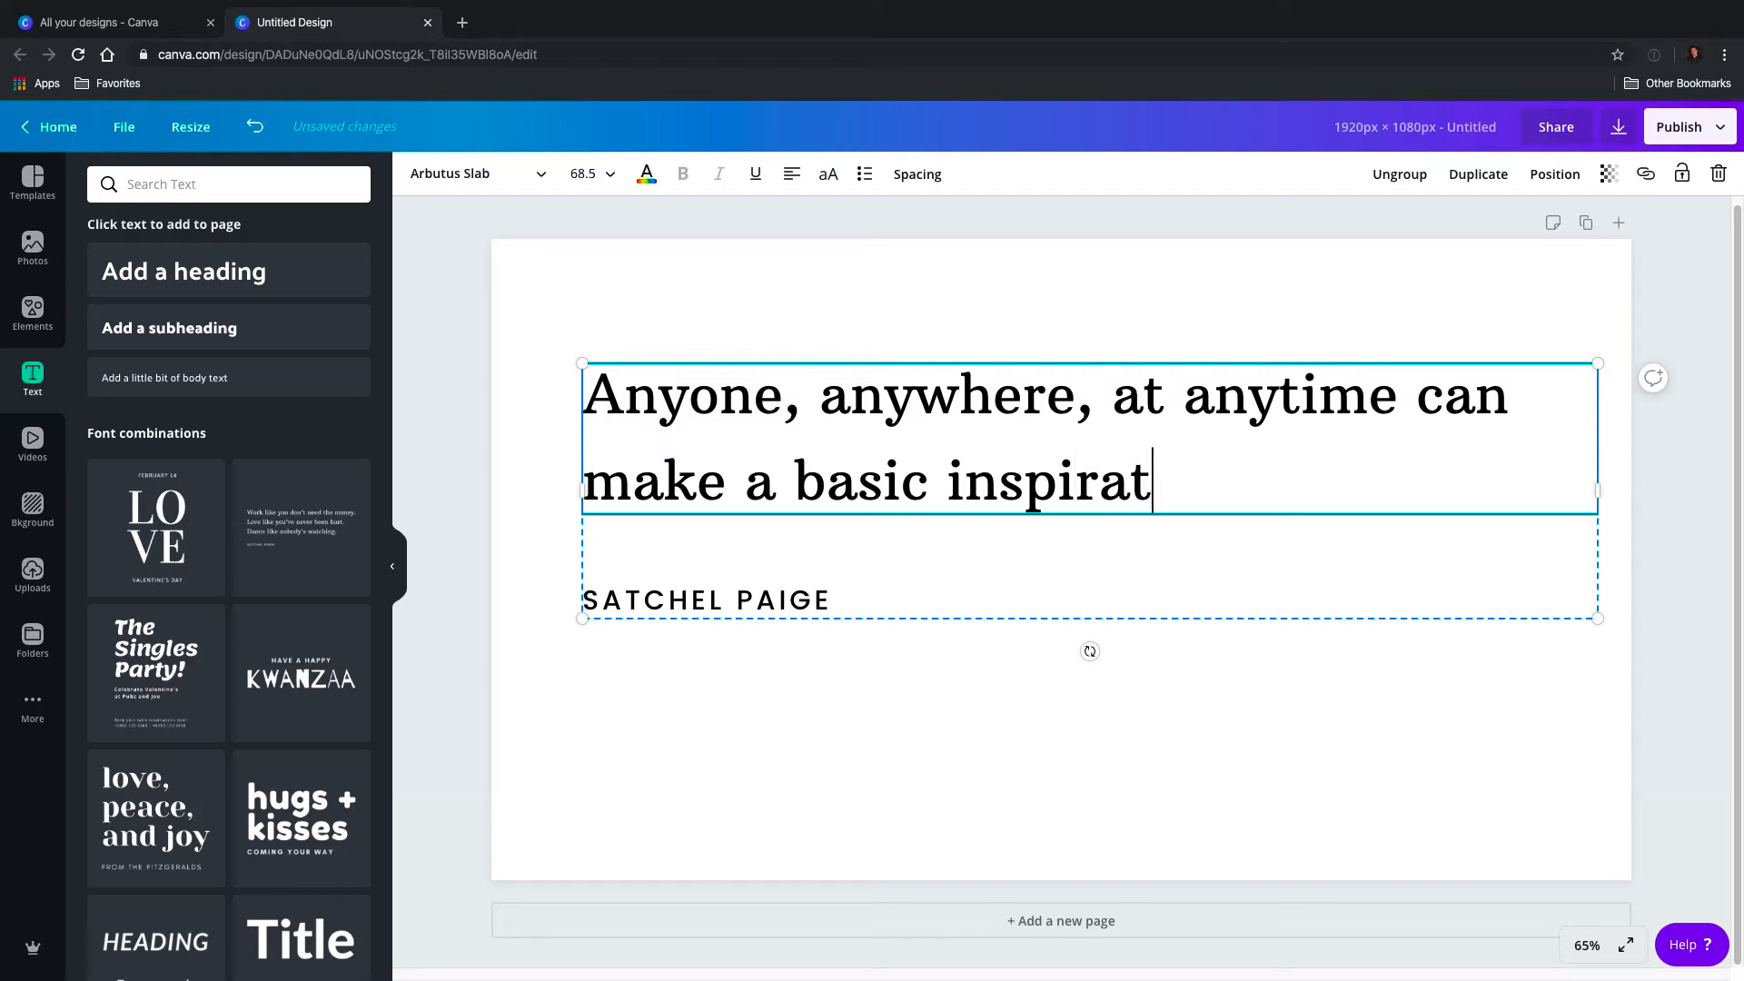
text(ional qu)
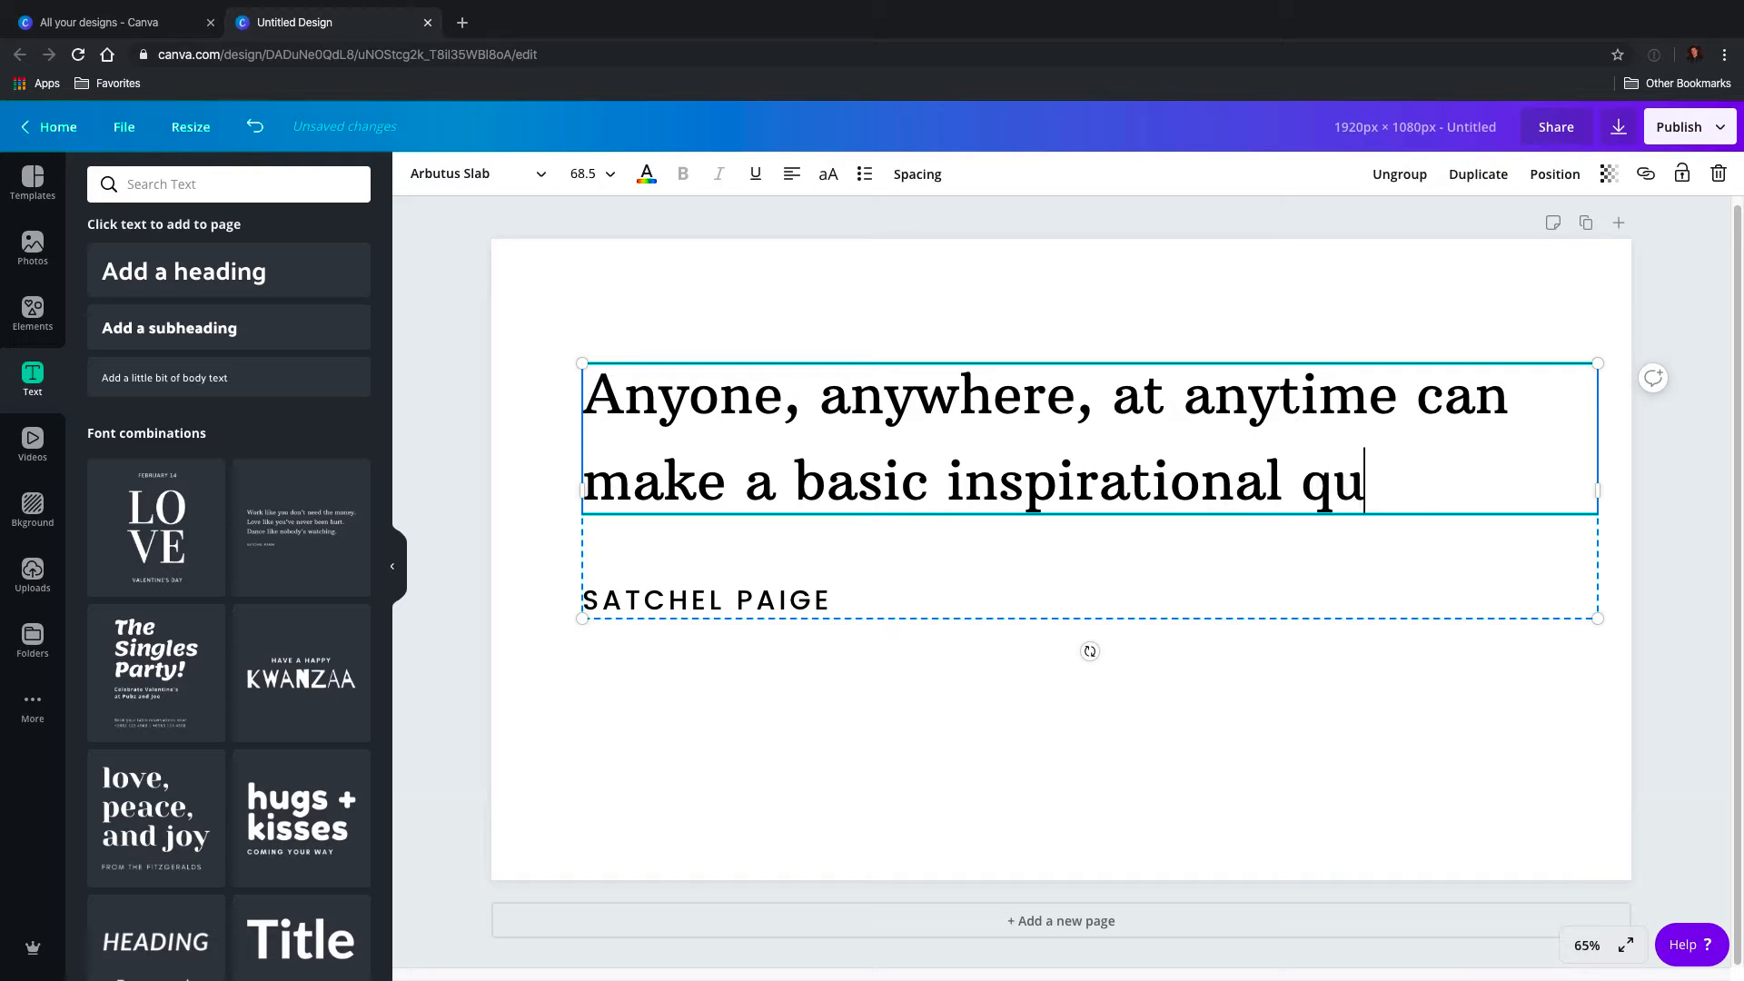
text(ote. Yo)
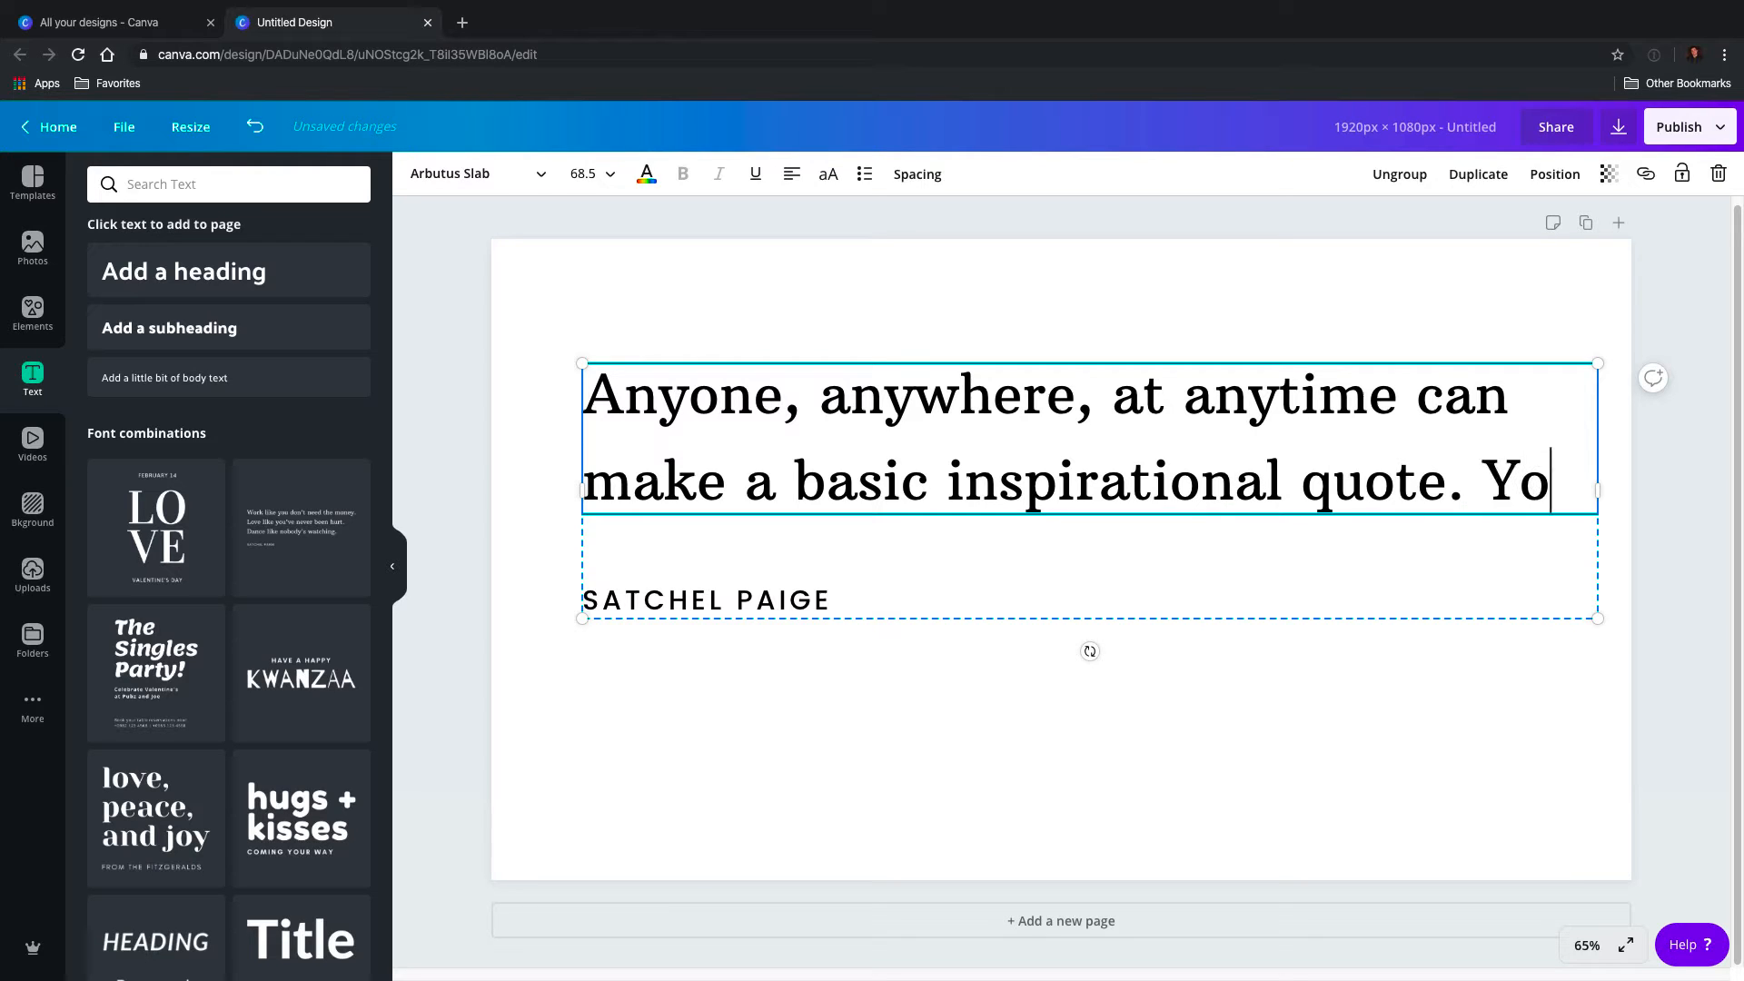
text(u don't have)
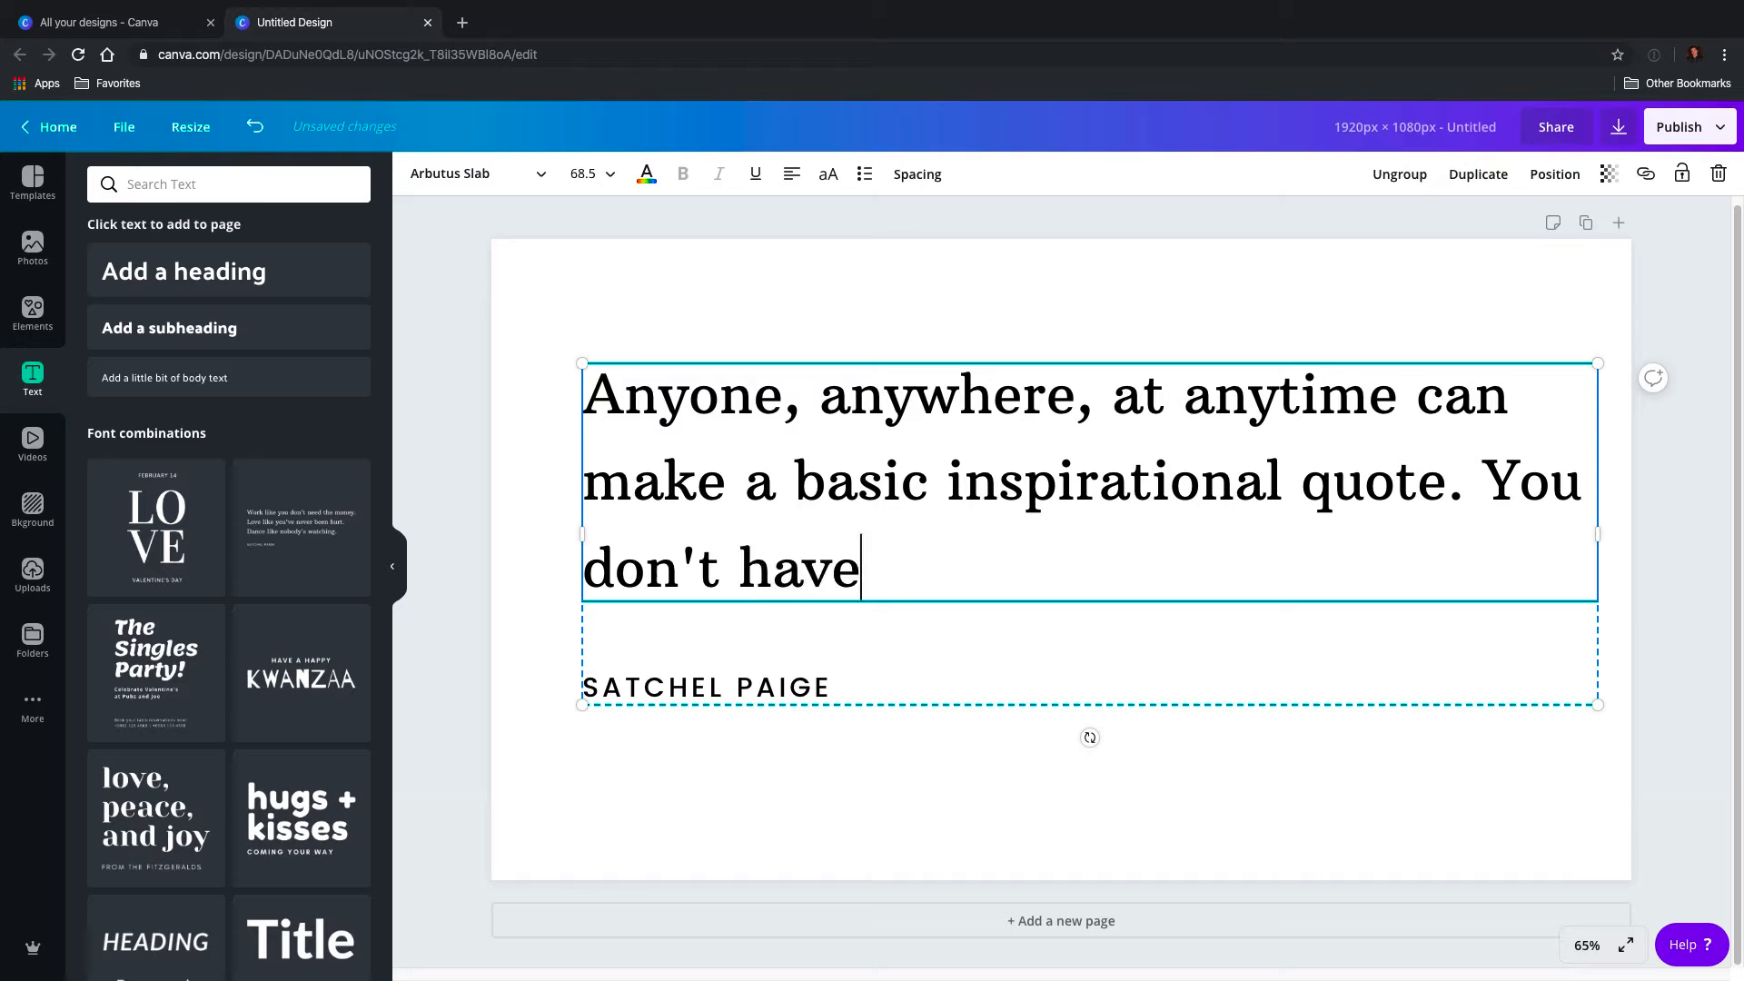
text( to be a r)
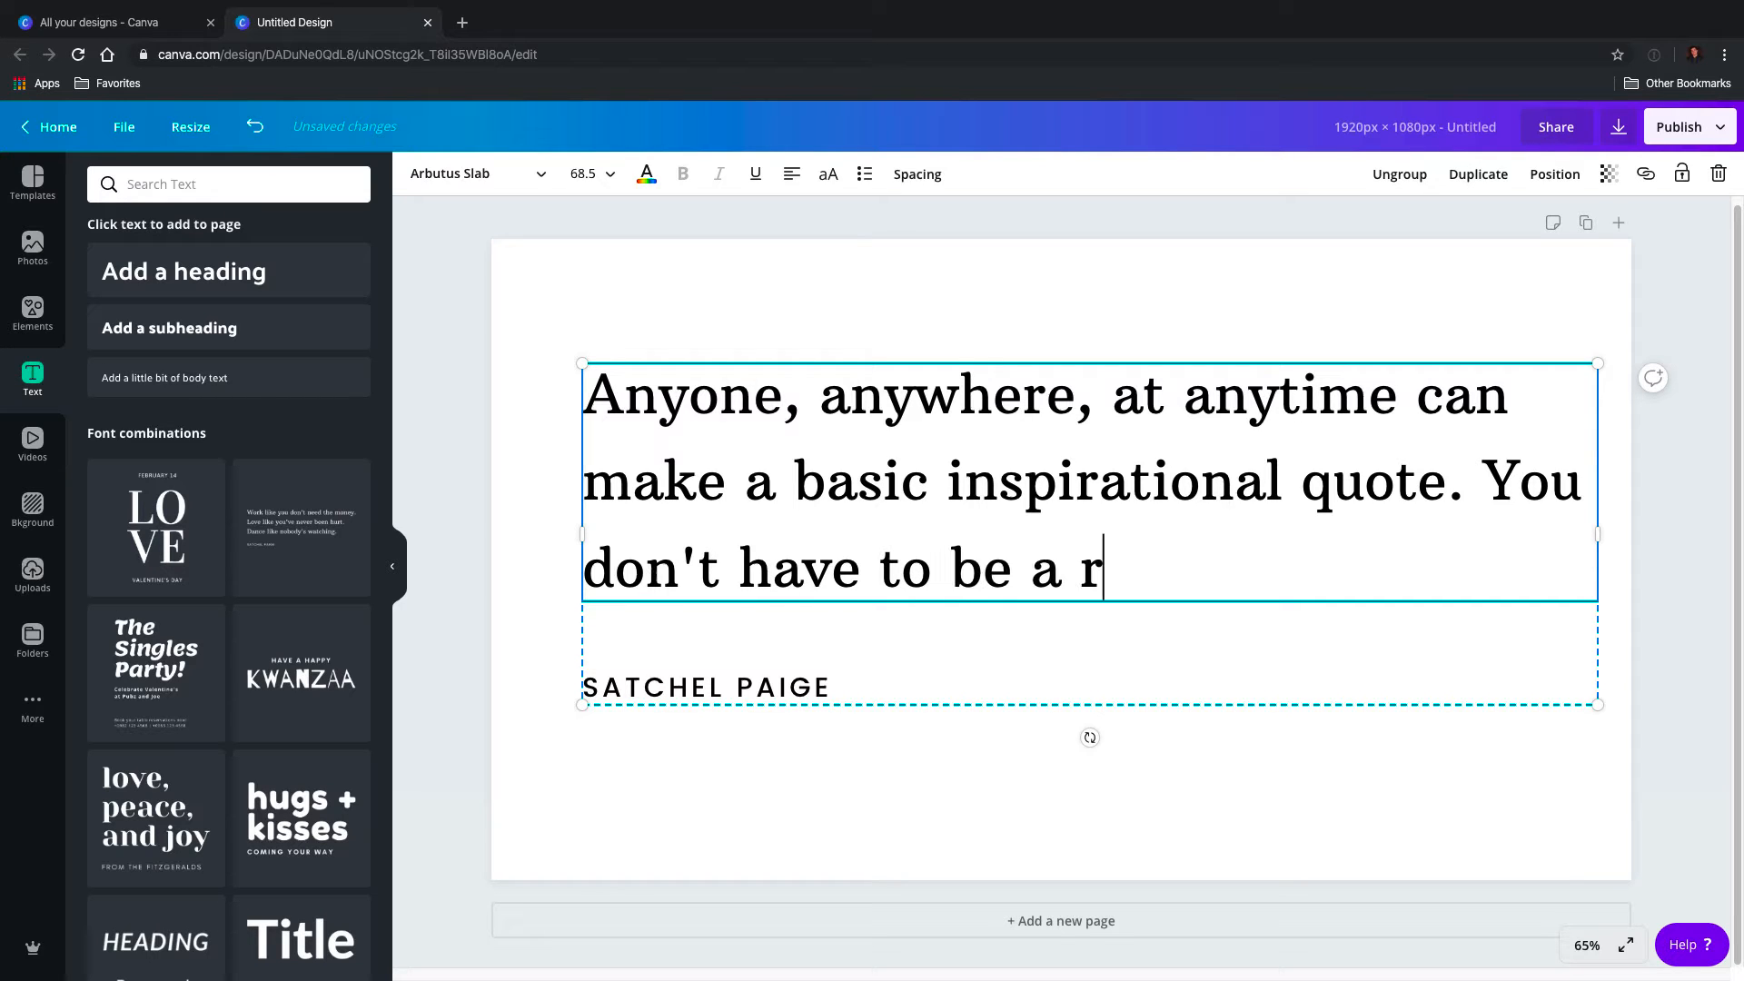
text(ocket scien)
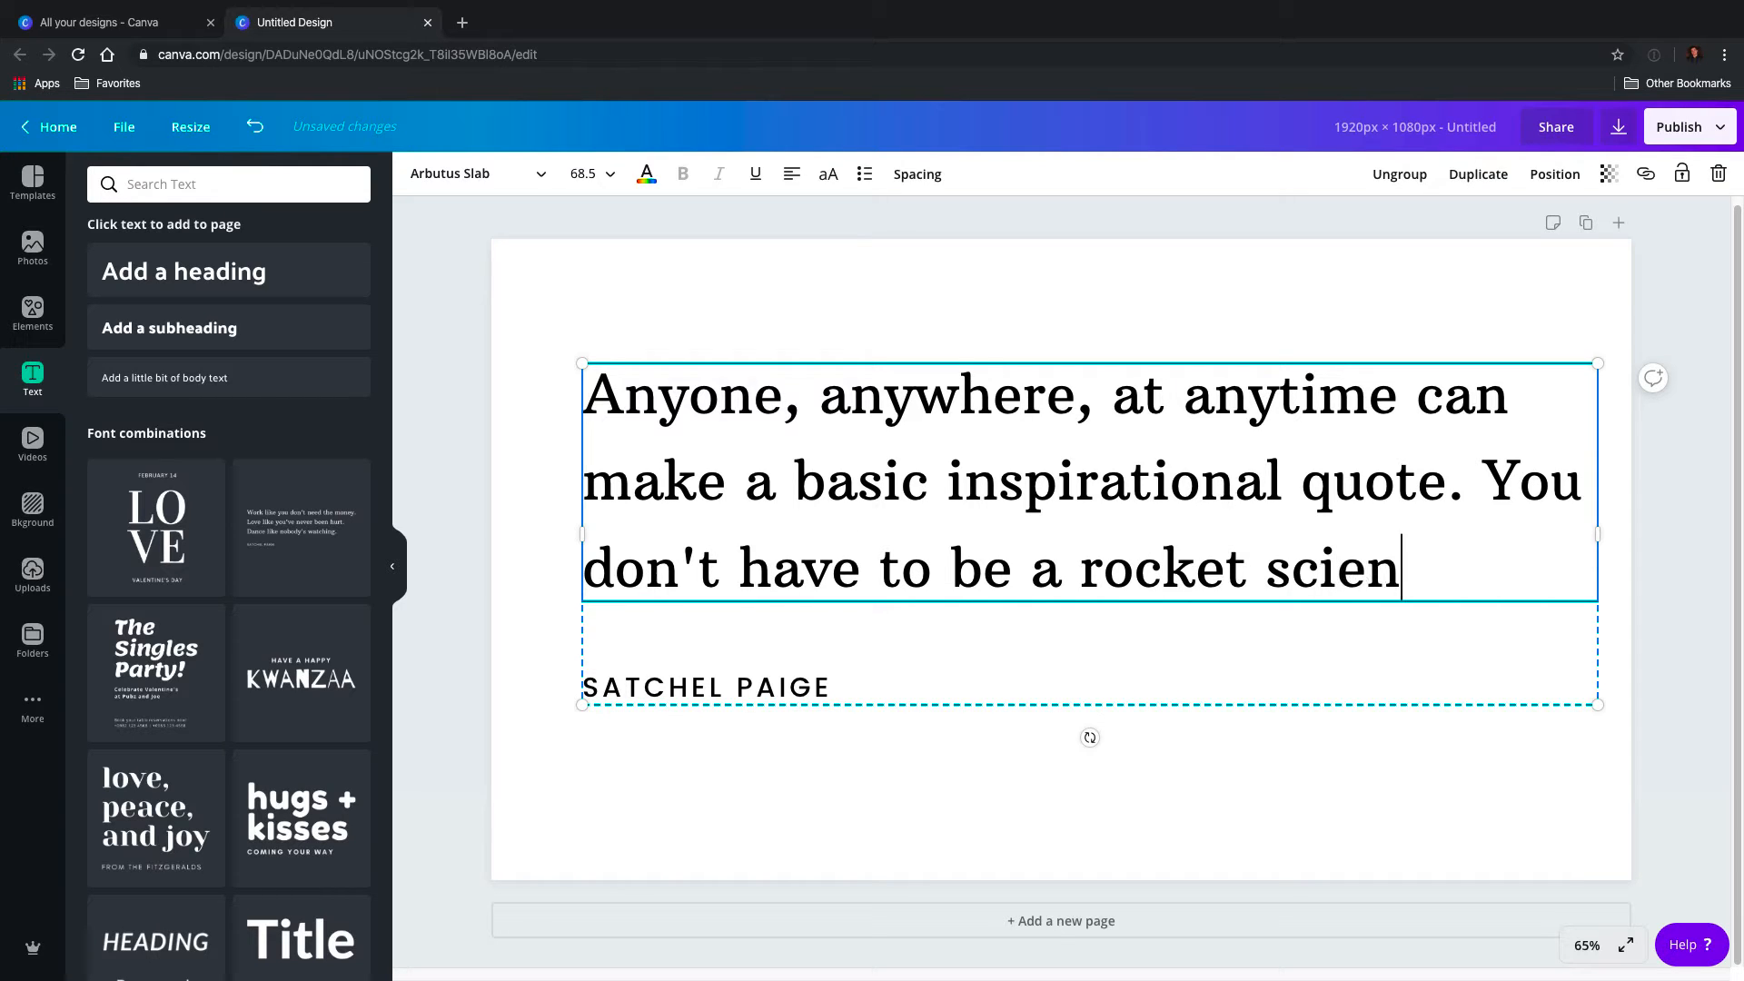
text(tististic)
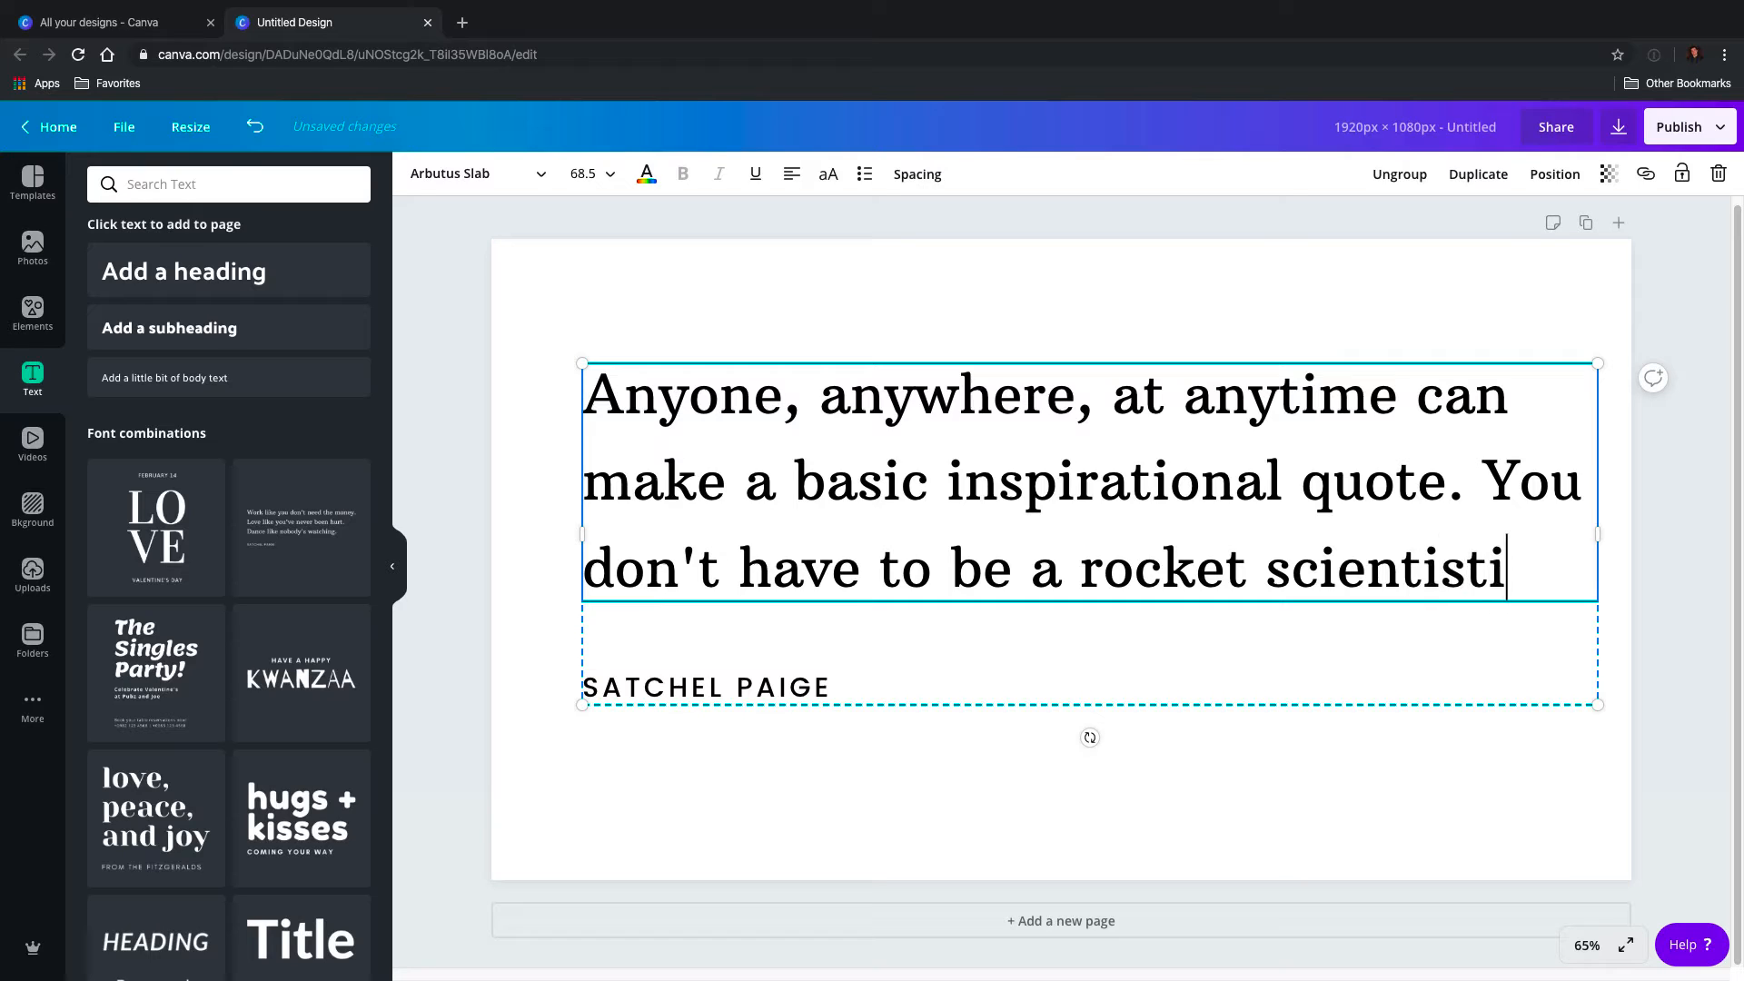
key(BackSpace)
key(BackSpace)
text(.)
Replace the attribution line below the quote with "MARKETING REVAMPED" and deselect the text.
double_click(780, 674)
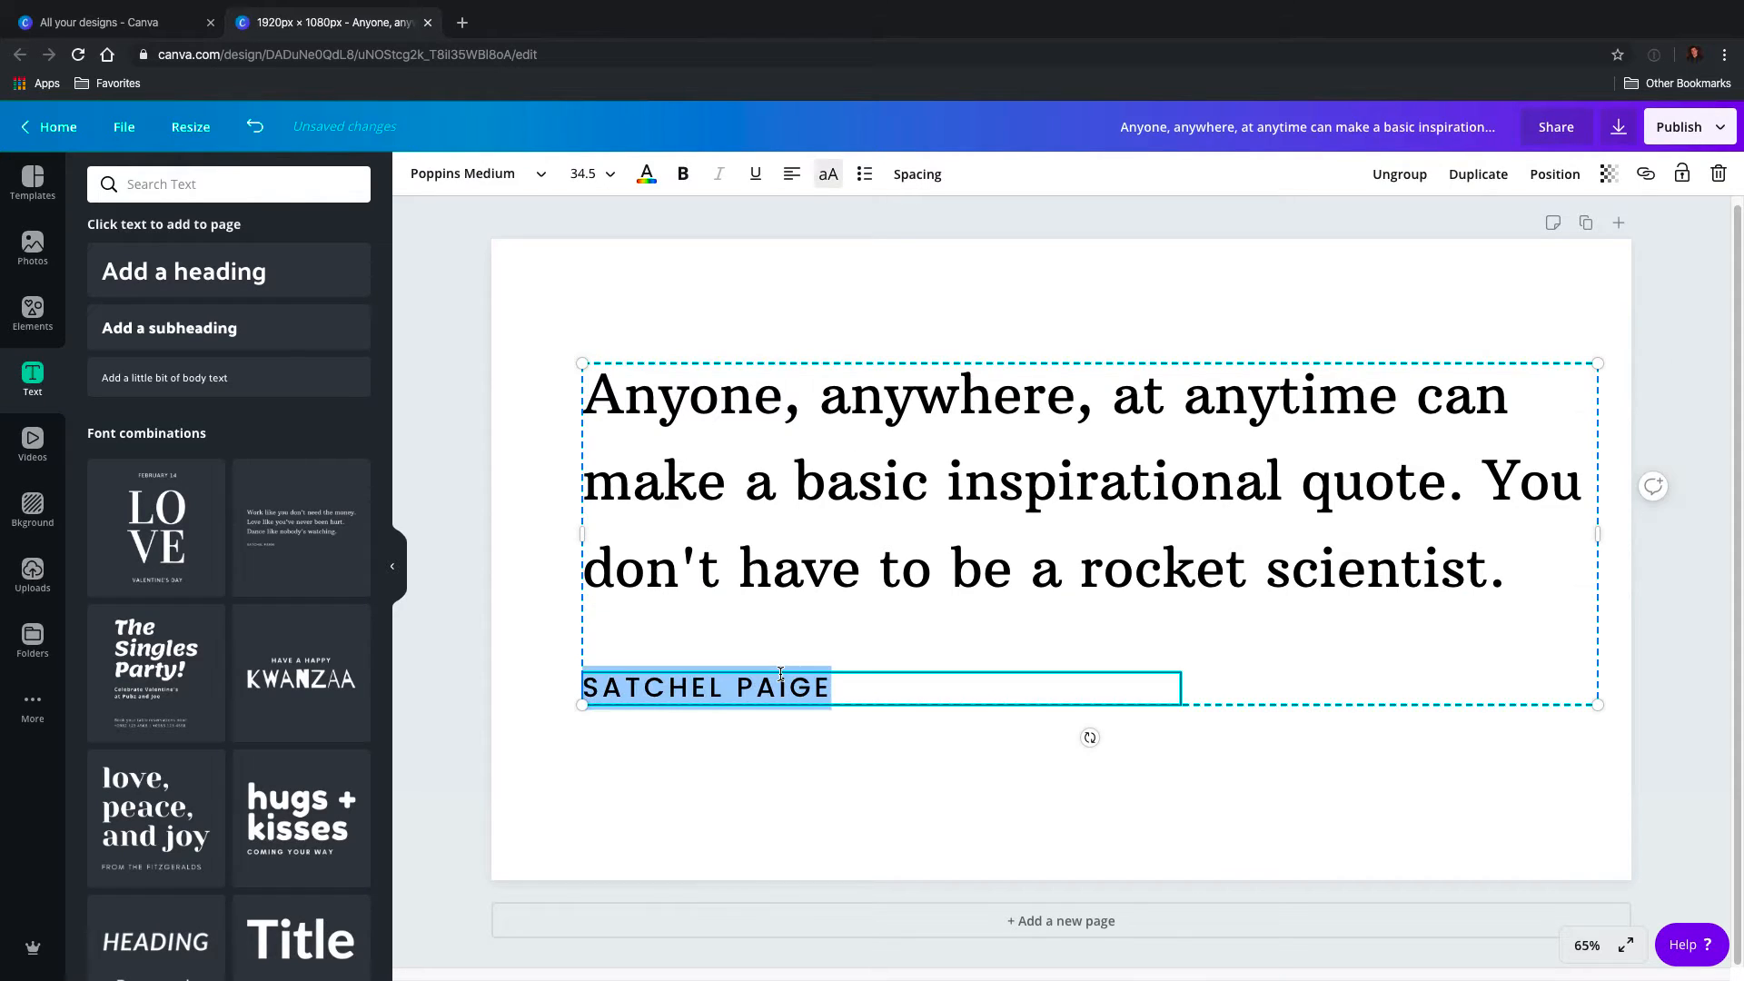
text(MARKE)
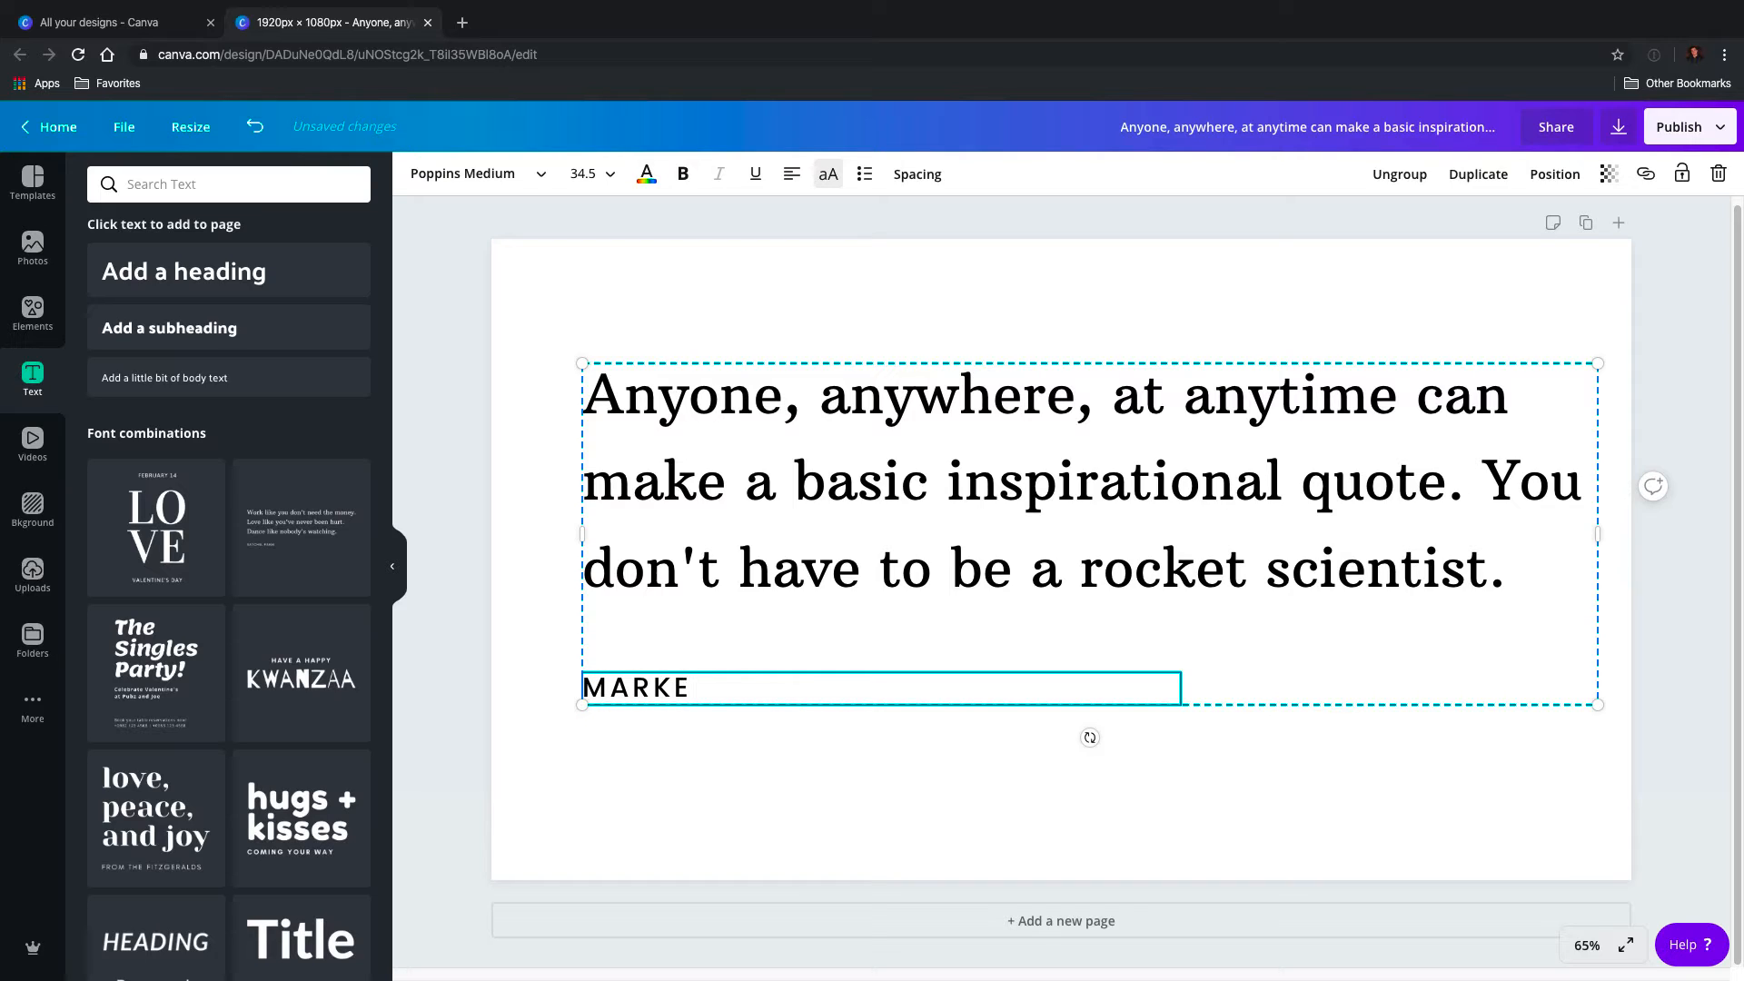
text(TING REVAMPED)
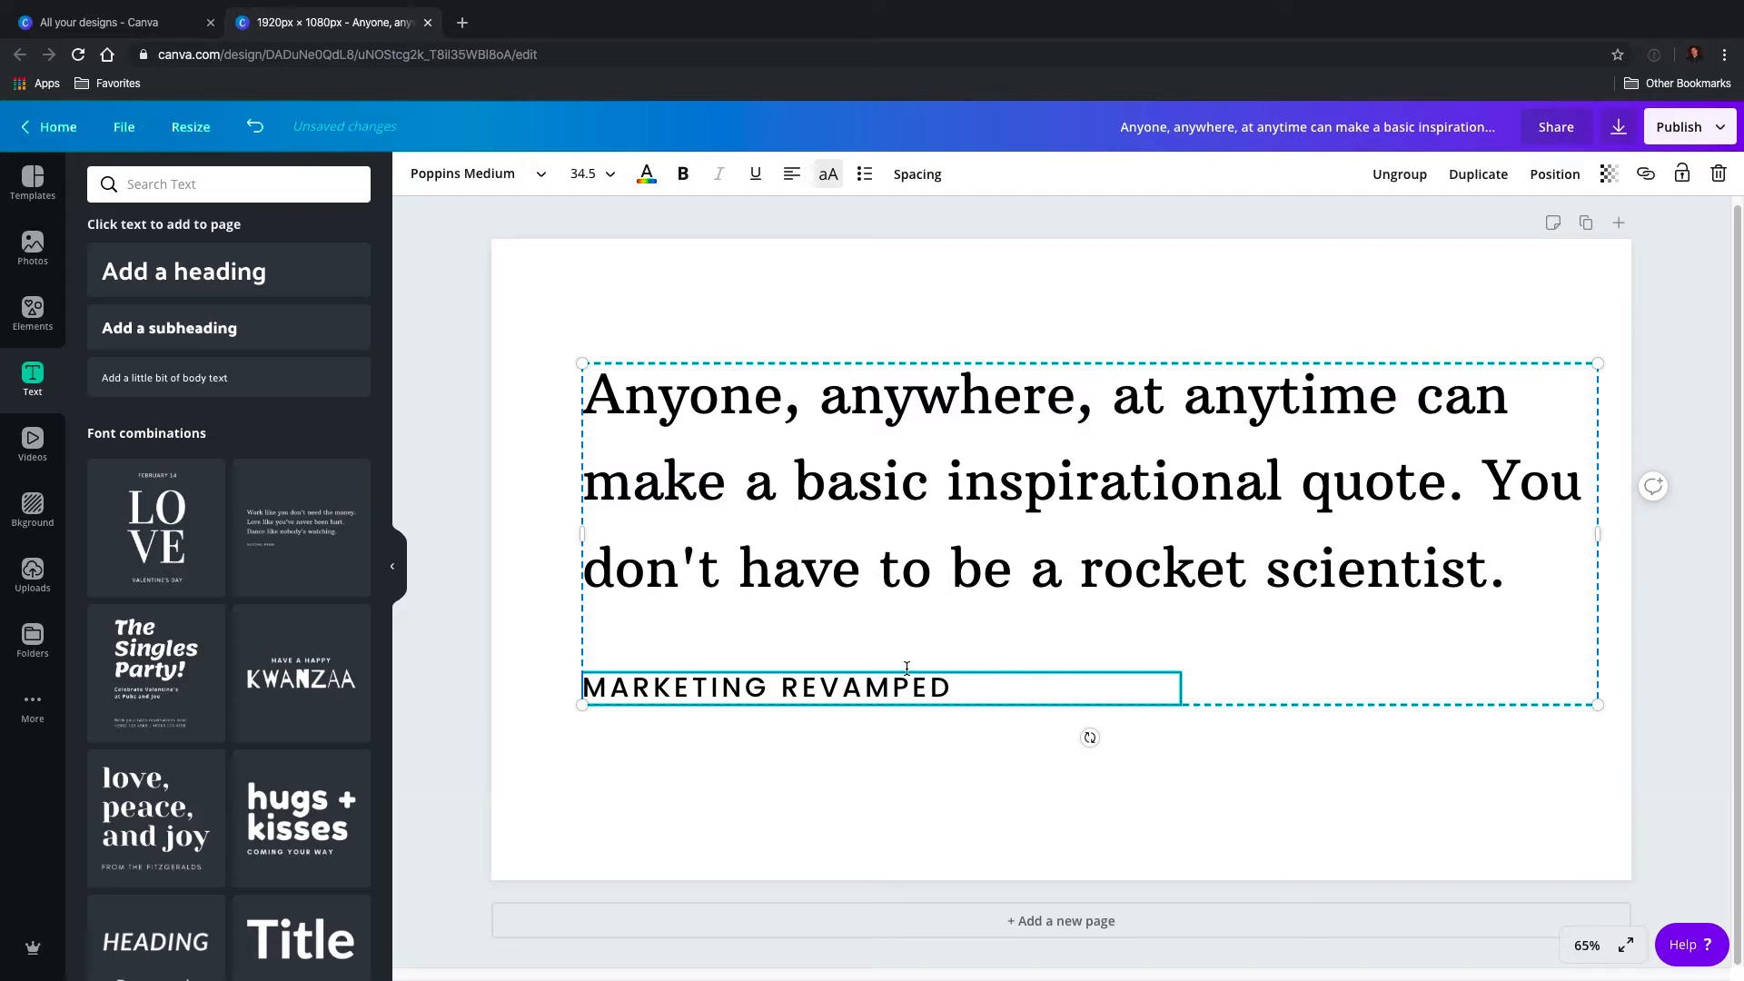
click(1054, 756)
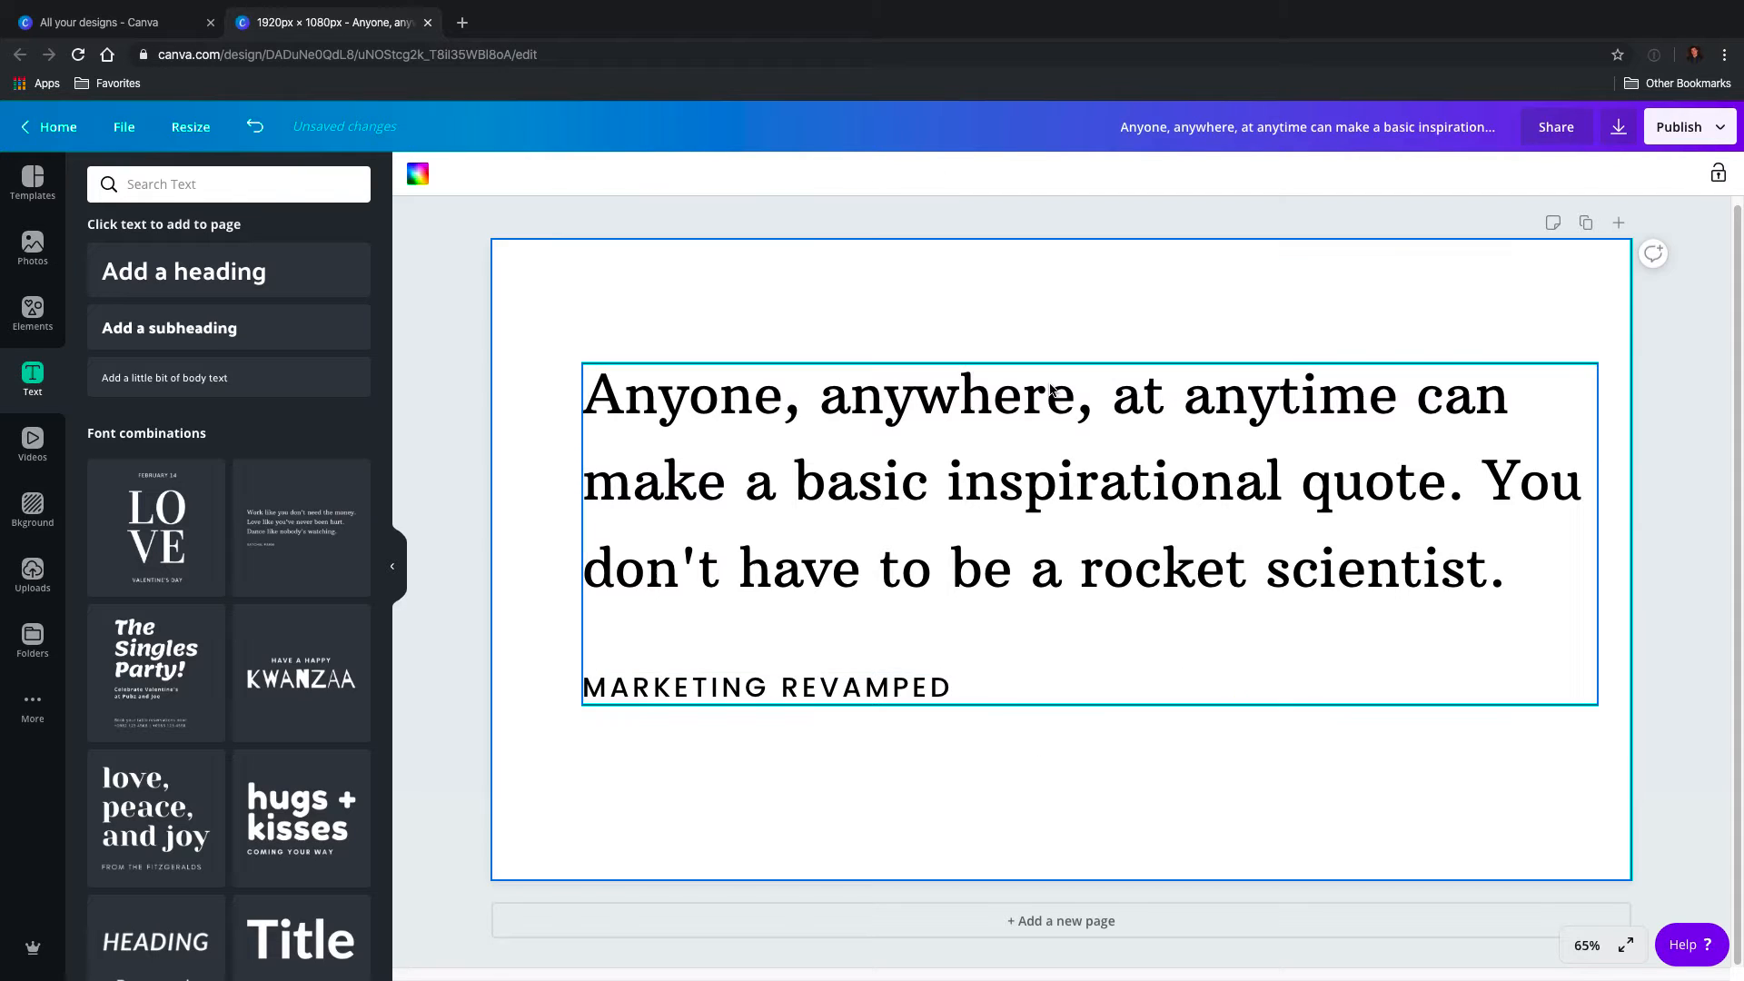
click(1061, 456)
click(940, 763)
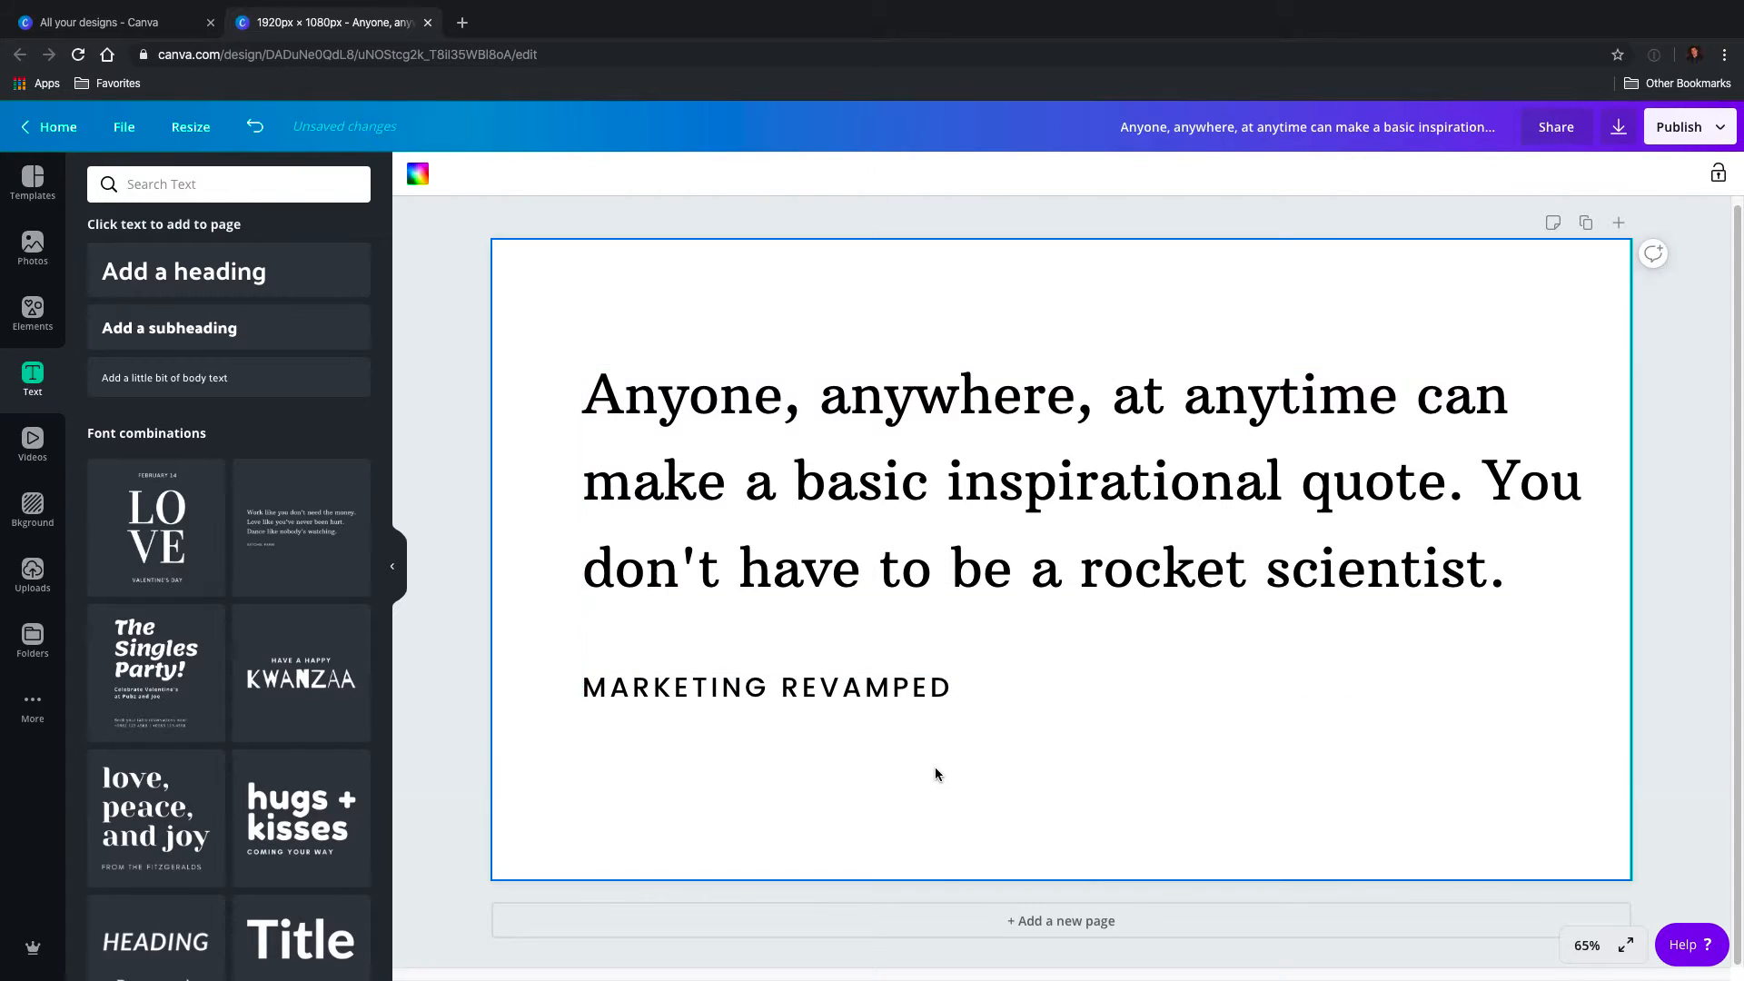